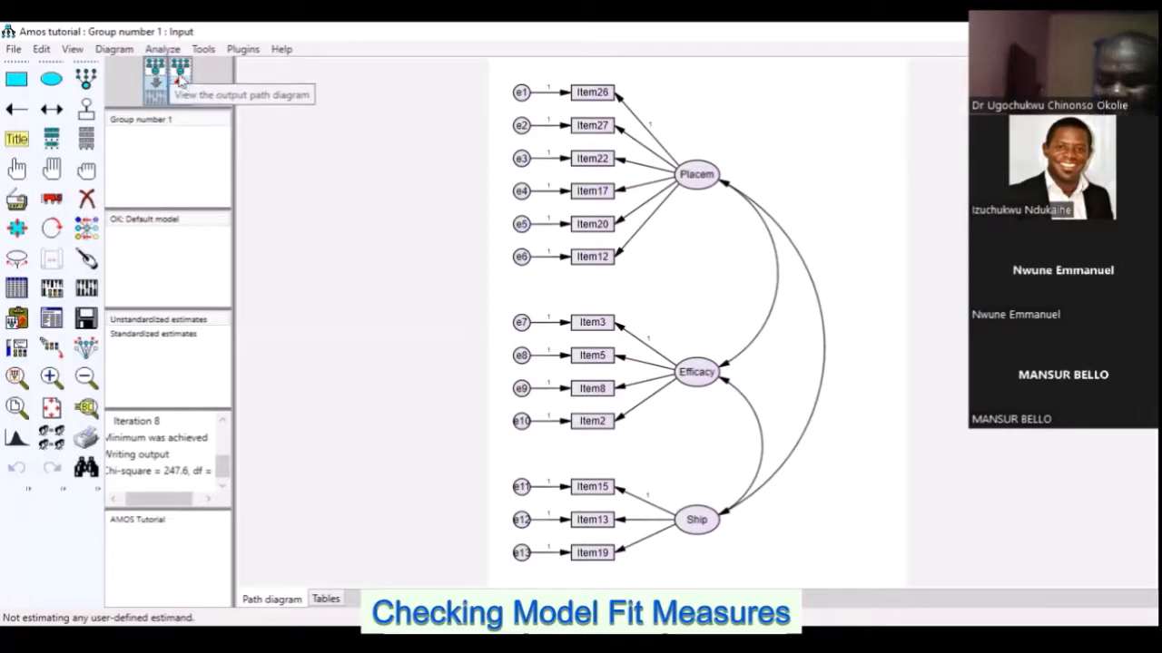
Show the output path diagram with the standardized estimates
click(179, 77)
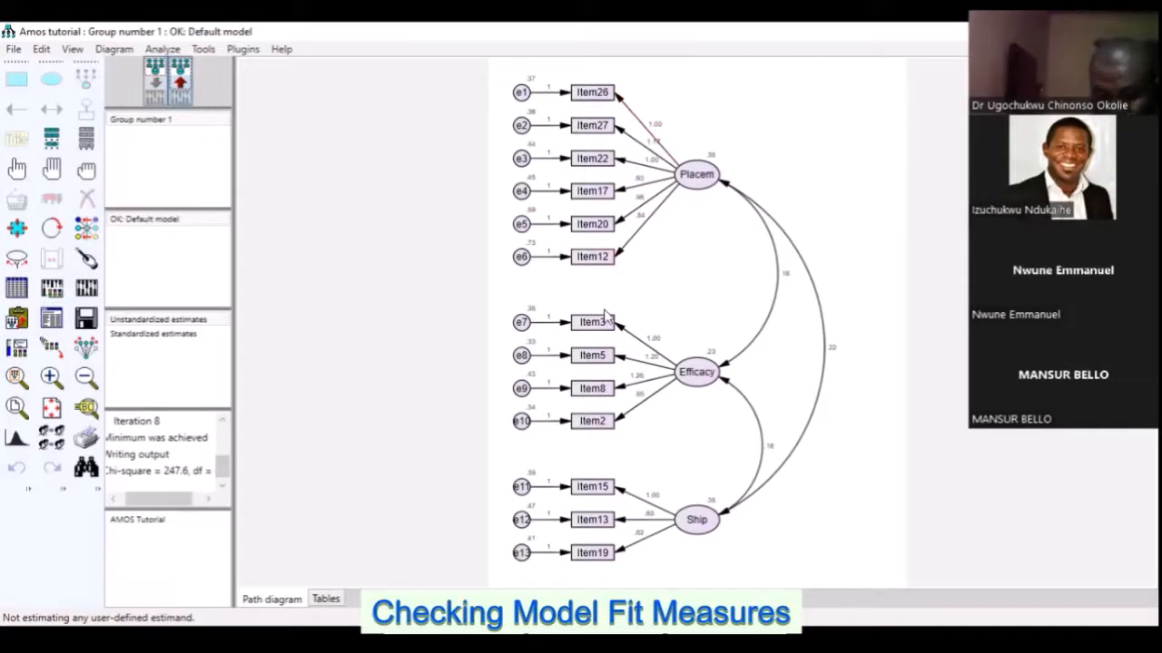
click(182, 333)
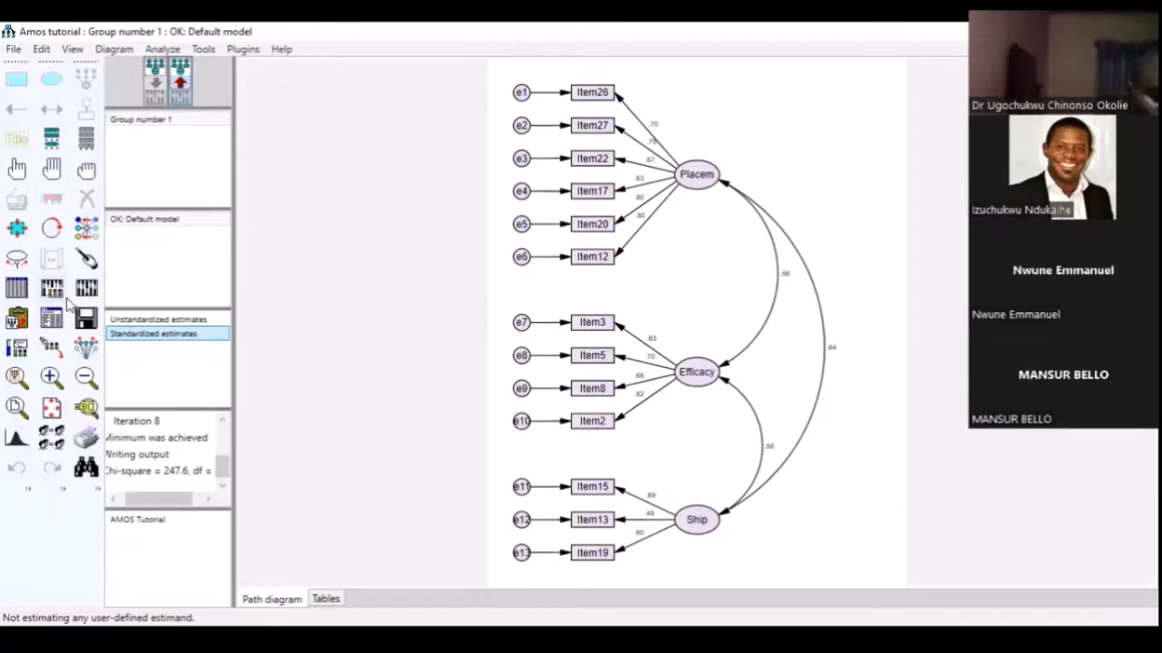
Open the text output and look through the Model Fit summary for the default model
click(54, 324)
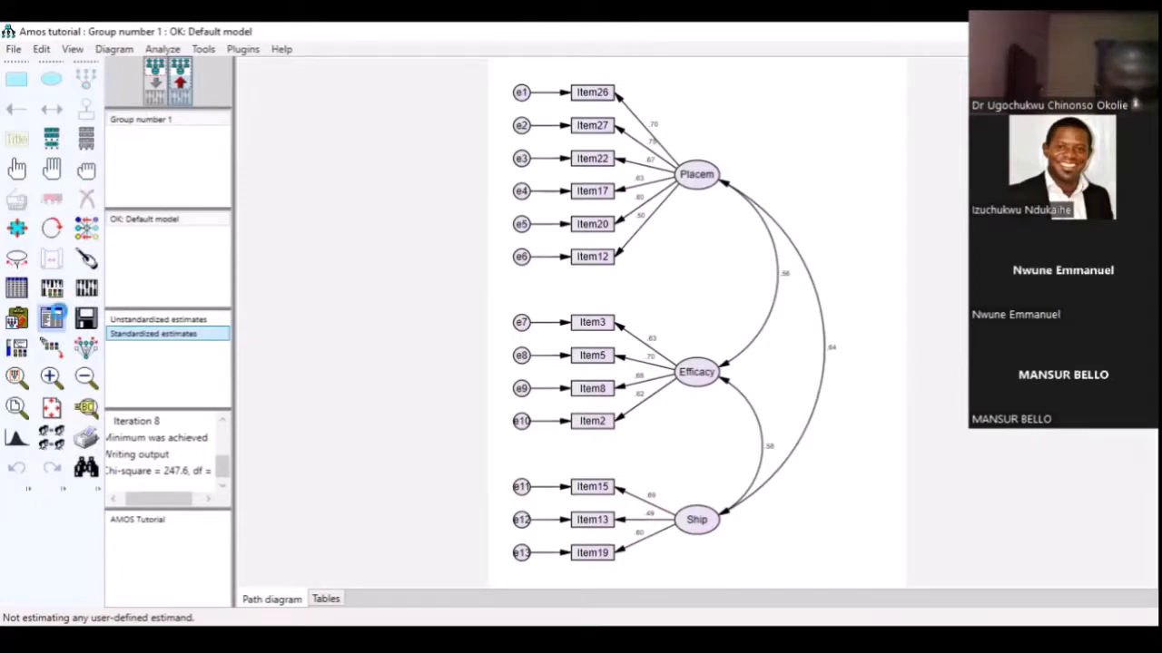
click(52, 314)
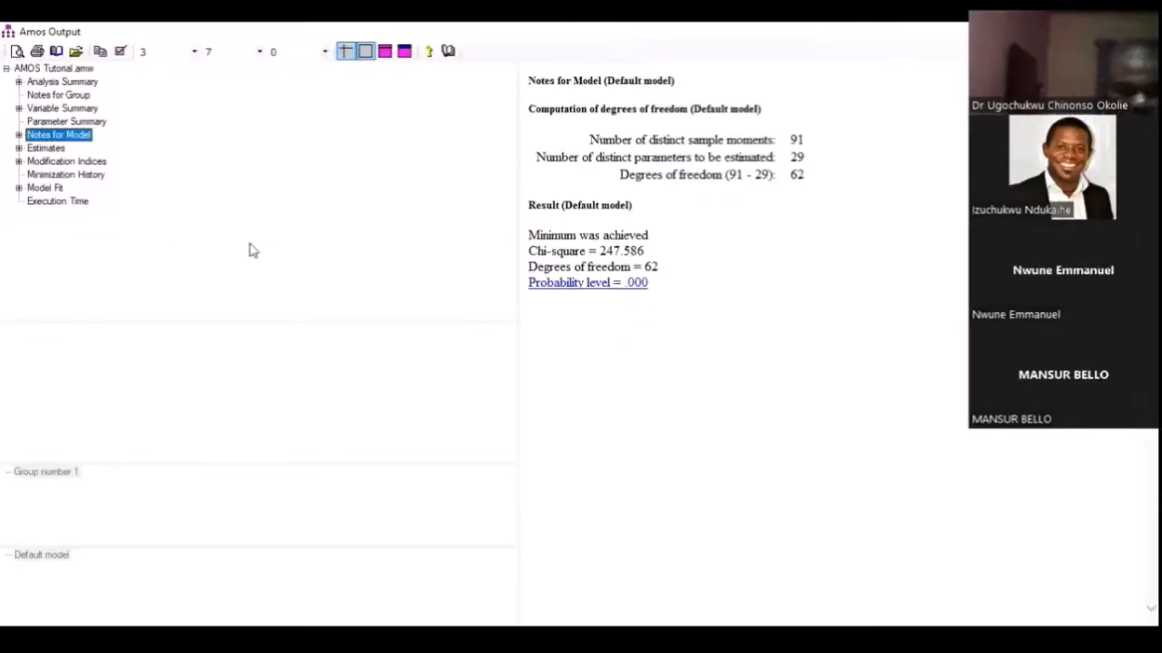
click(41, 187)
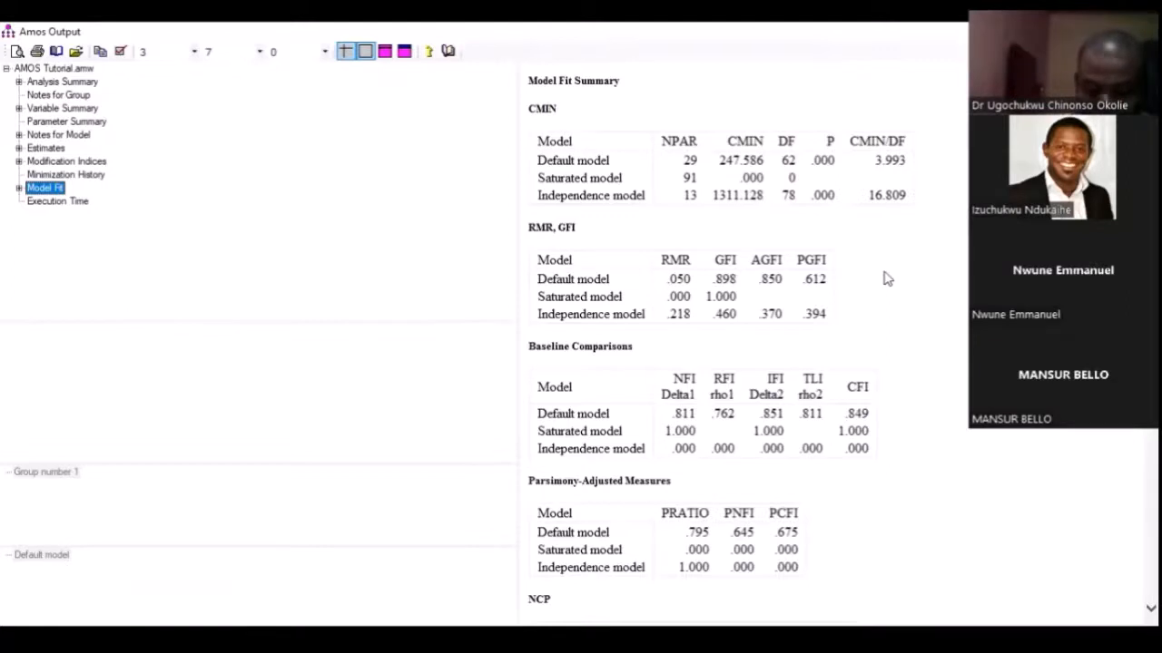
scroll(885, 278, down, 2)
scroll(884, 272, up, 2)
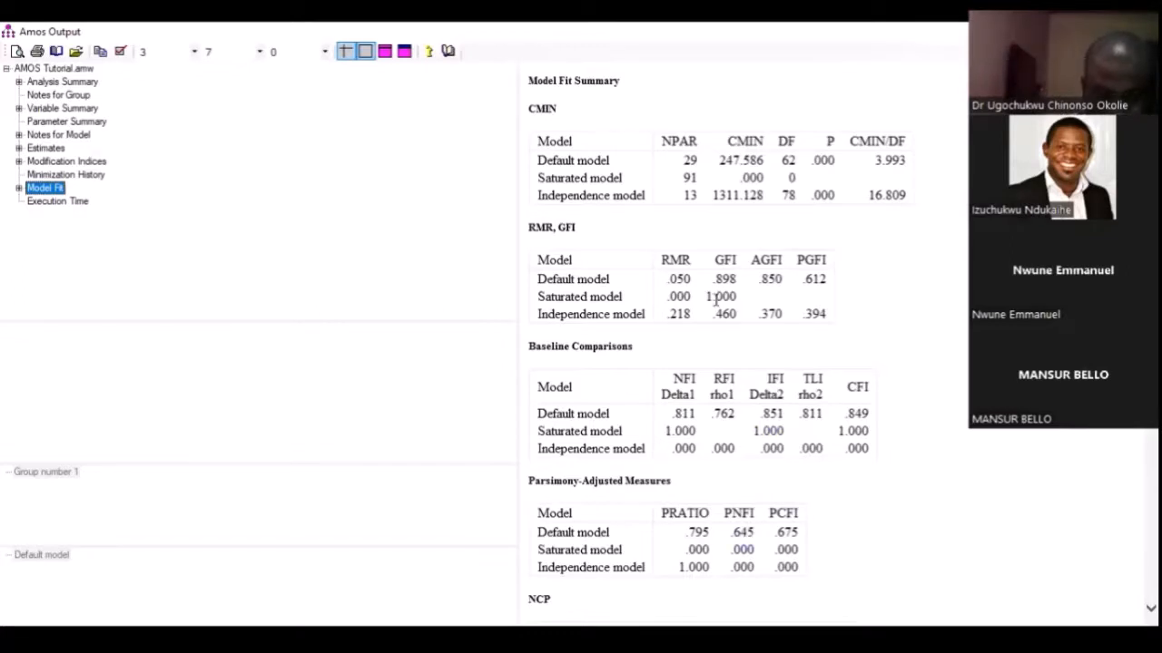
Switch to the article in Adobe Acrobat Reader and examine the Measures section's cut-offs for CFI, TLI, χ²/df, SRMR and RMSEA
key(alt+Tab)
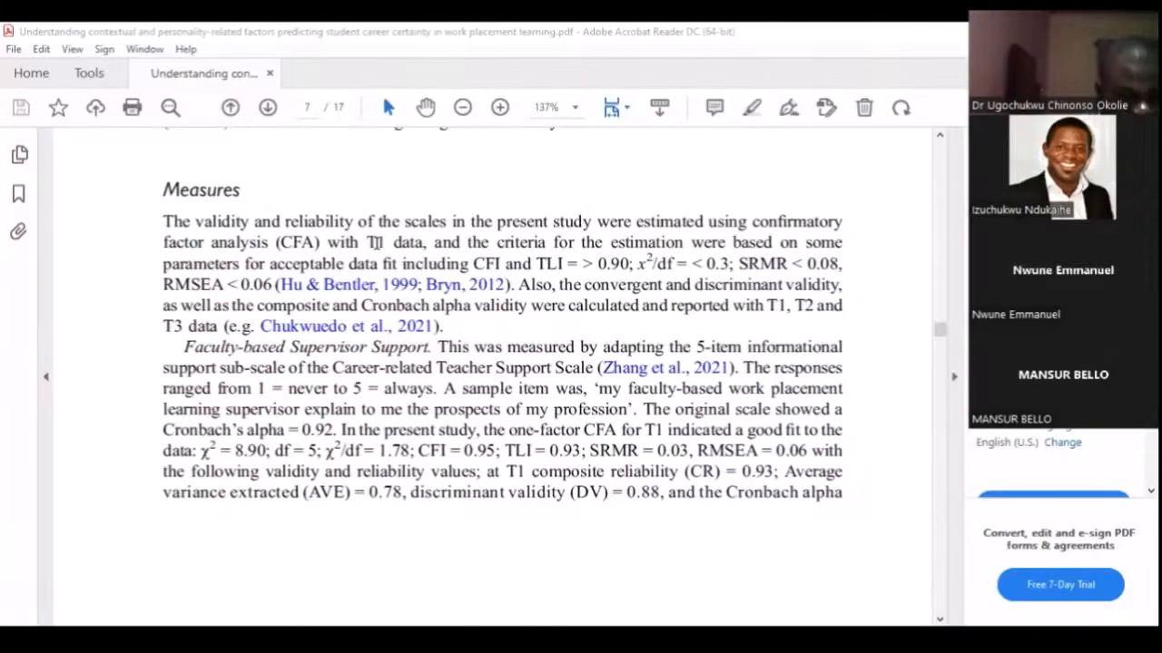
click(376, 242)
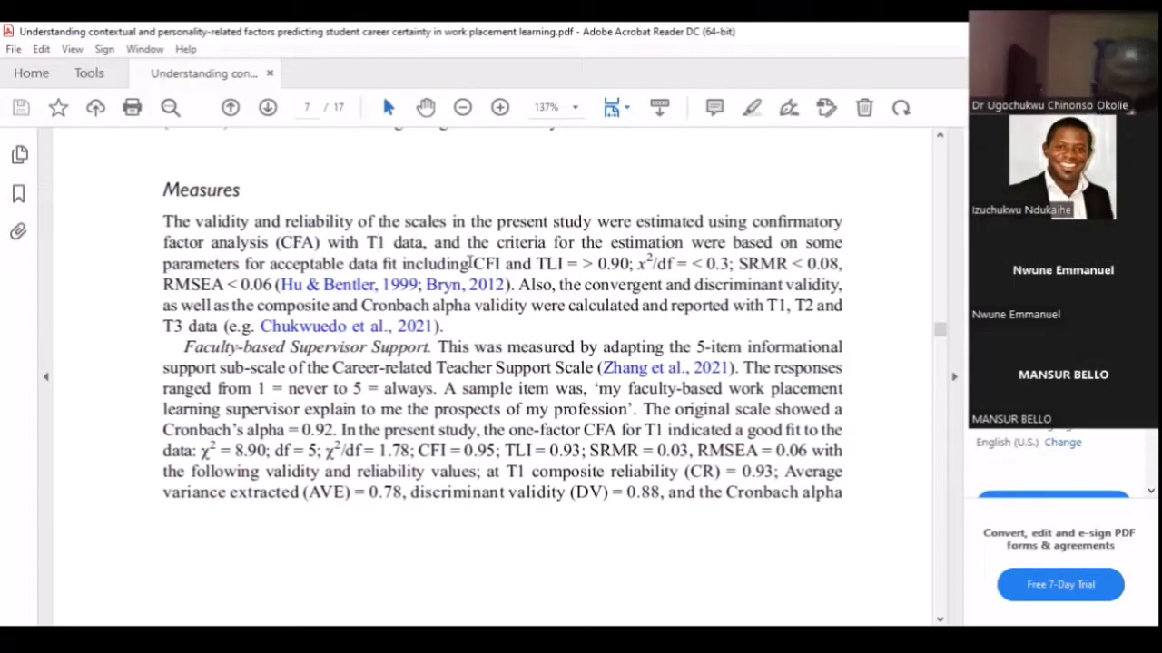
drag(472, 262, 497, 261)
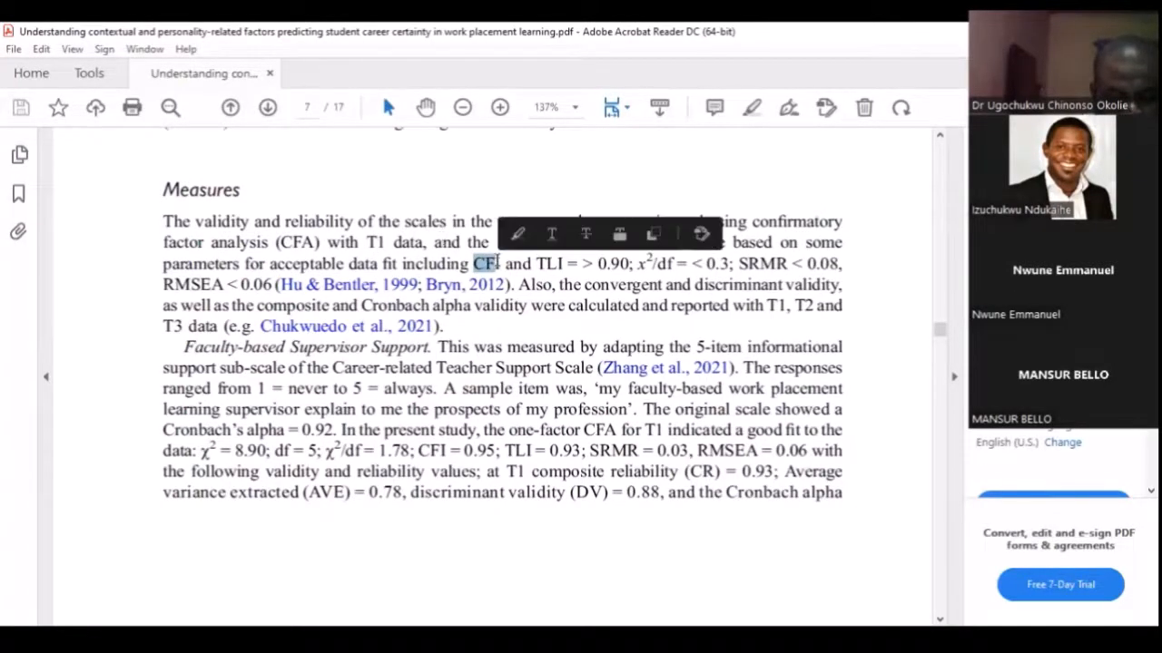
click(473, 265)
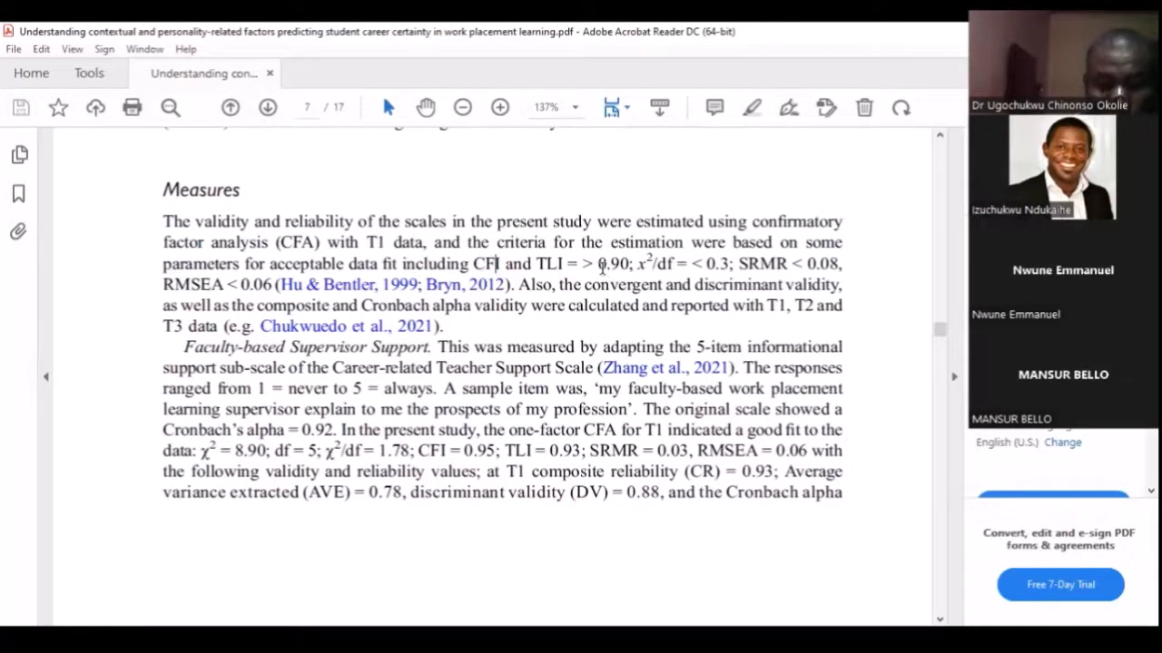
drag(599, 263, 680, 265)
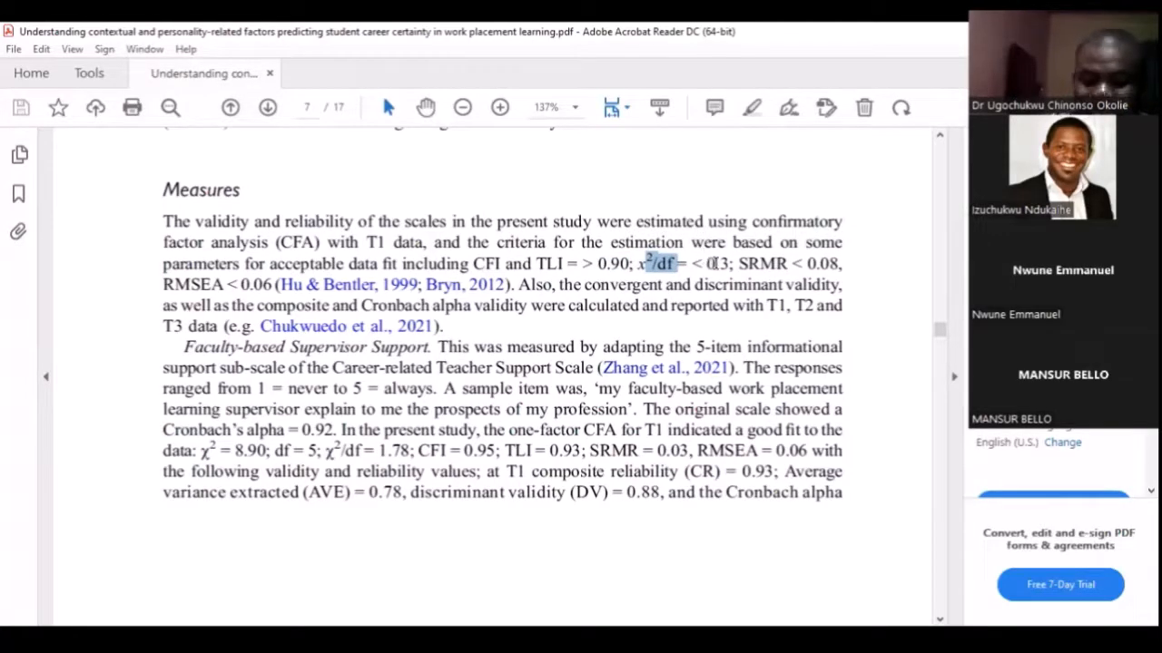
drag(728, 264, 708, 264)
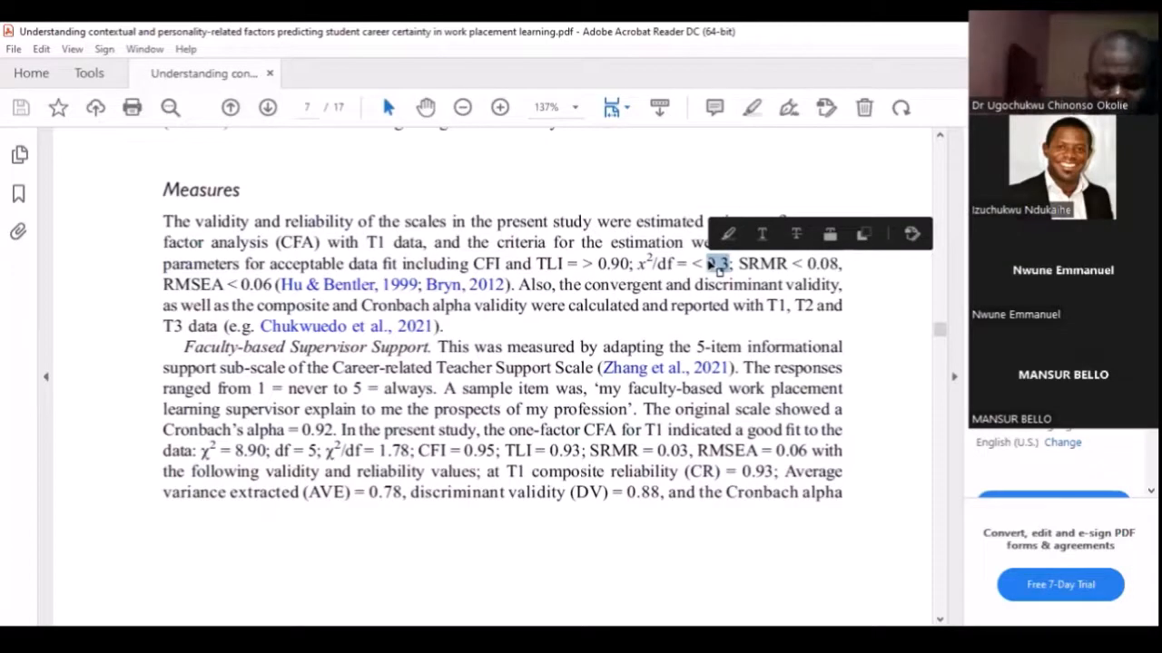
drag(802, 263, 839, 263)
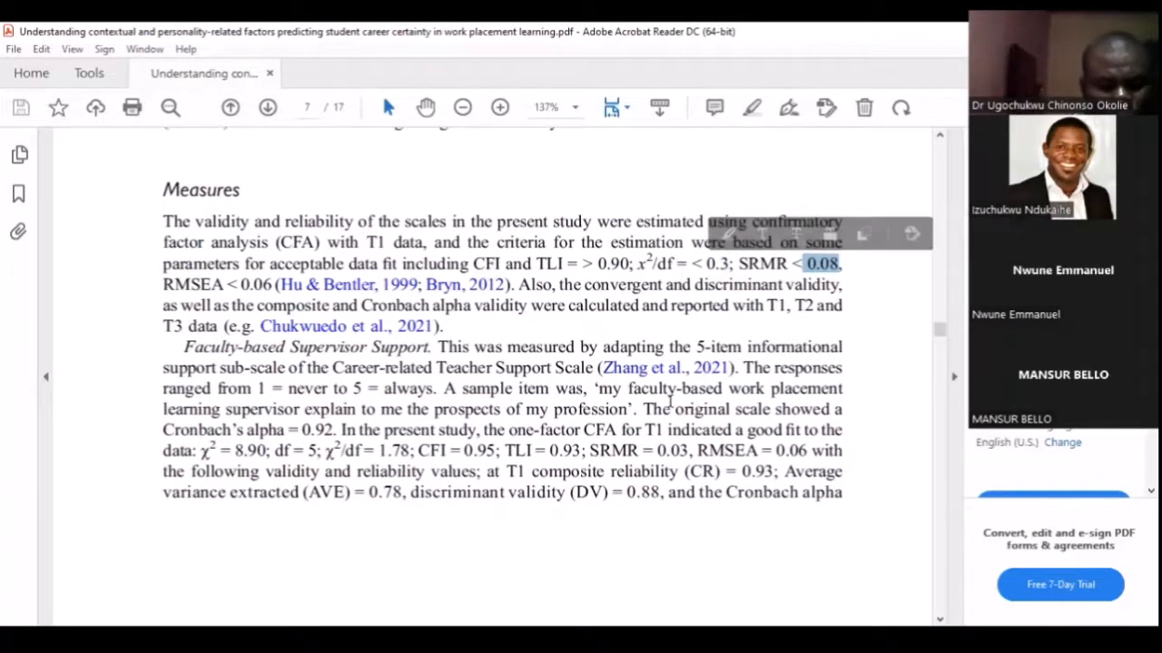
scroll(671, 402, down, 2)
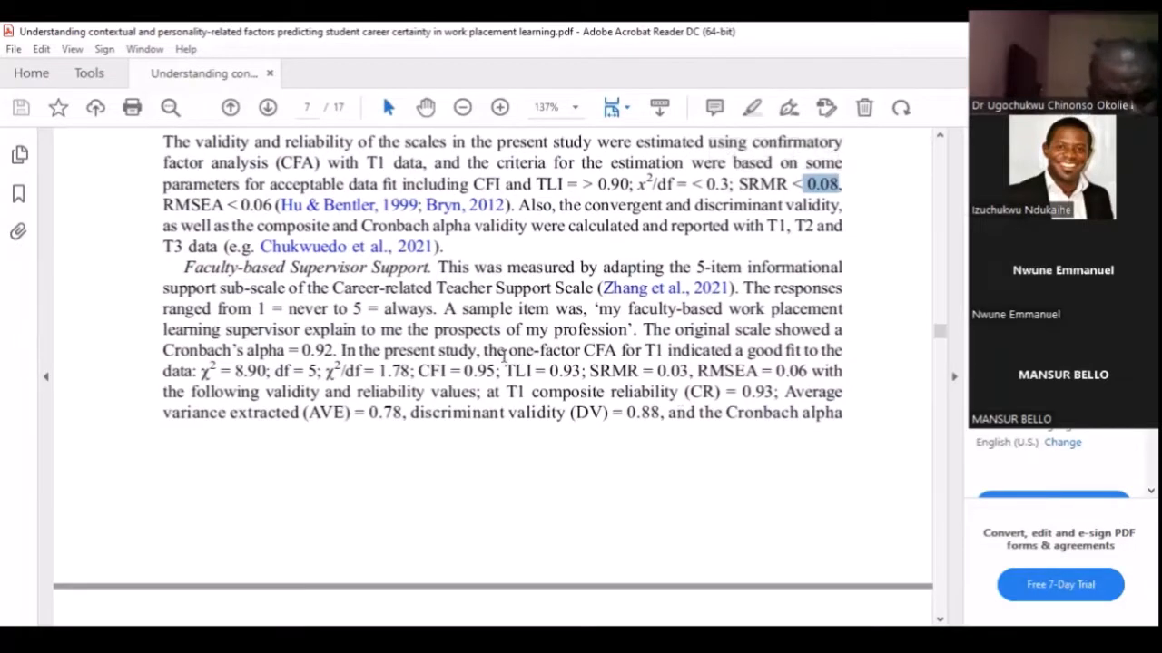
drag(250, 271, 509, 435)
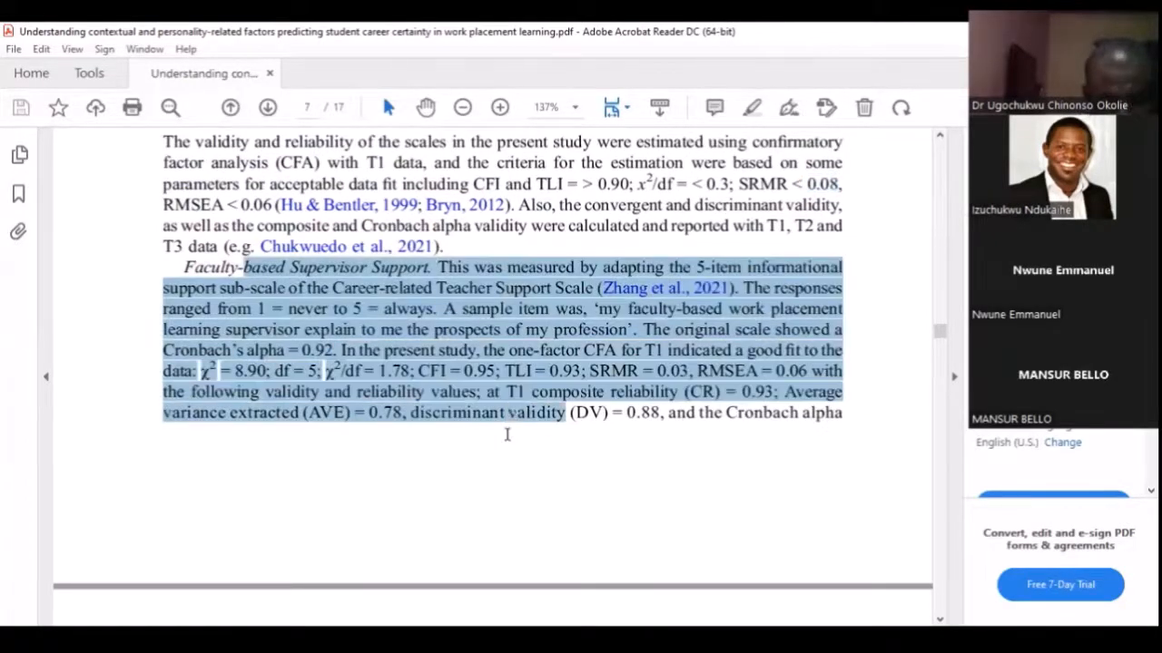
Return to the Amos Output window and check the default model's CMIN/DF, CFI, TLI and RMSEA against the article's criteria
key(alt+Tab)
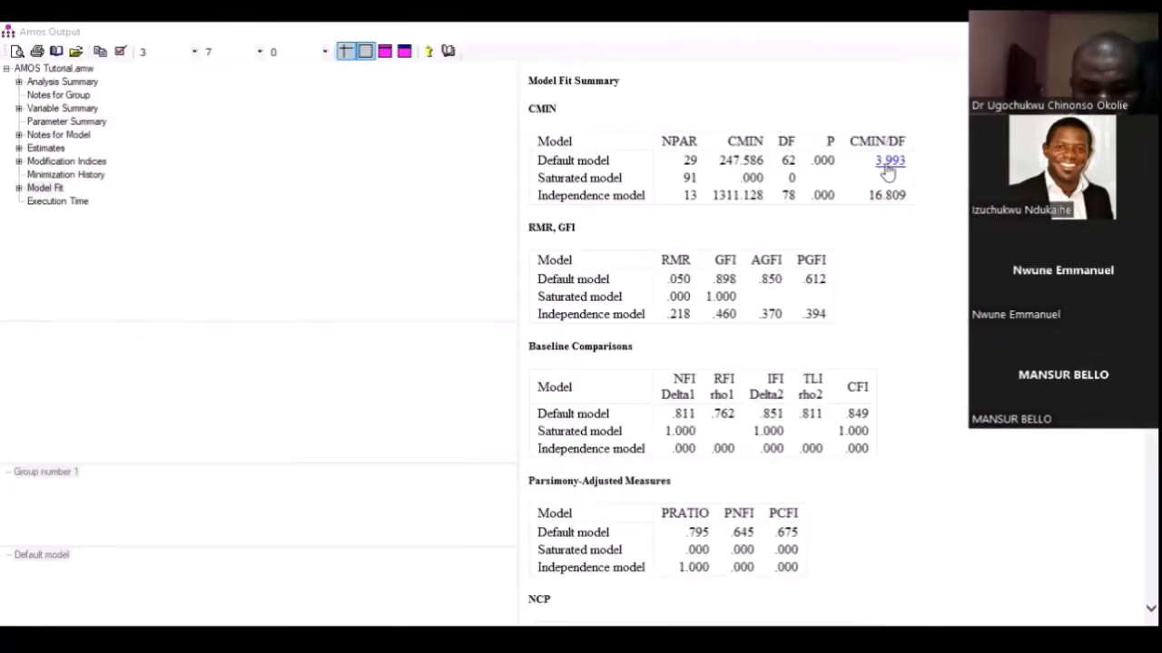
scroll(887, 181, down, 4)
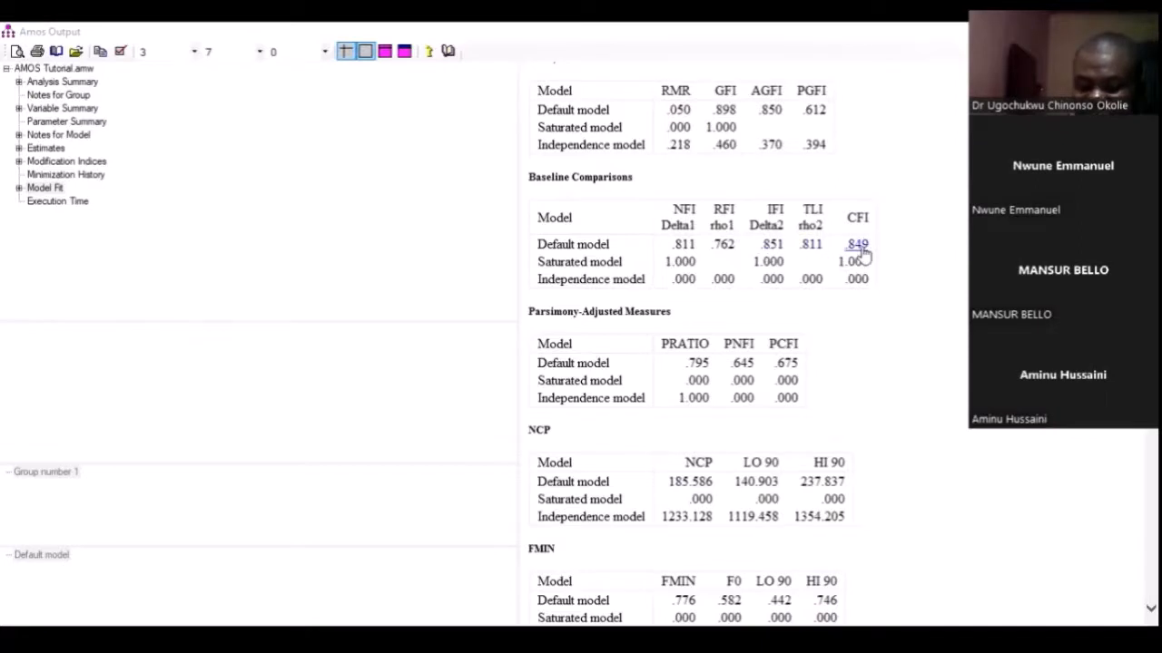
scroll(844, 263, down, 3)
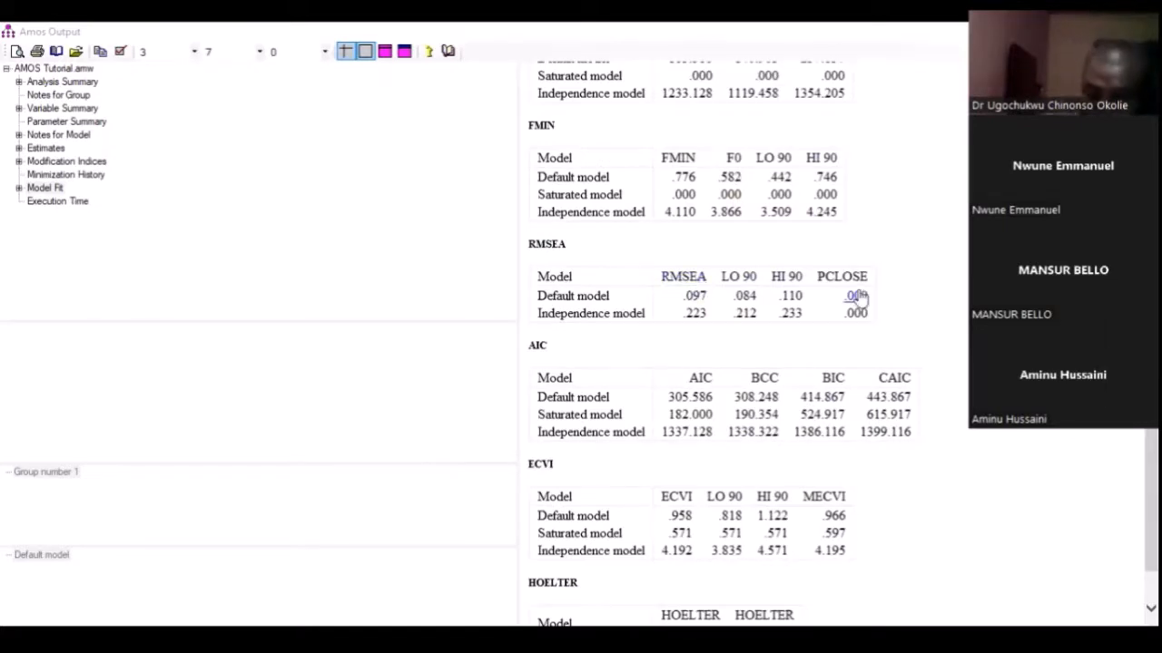
scroll(847, 267, up, 5)
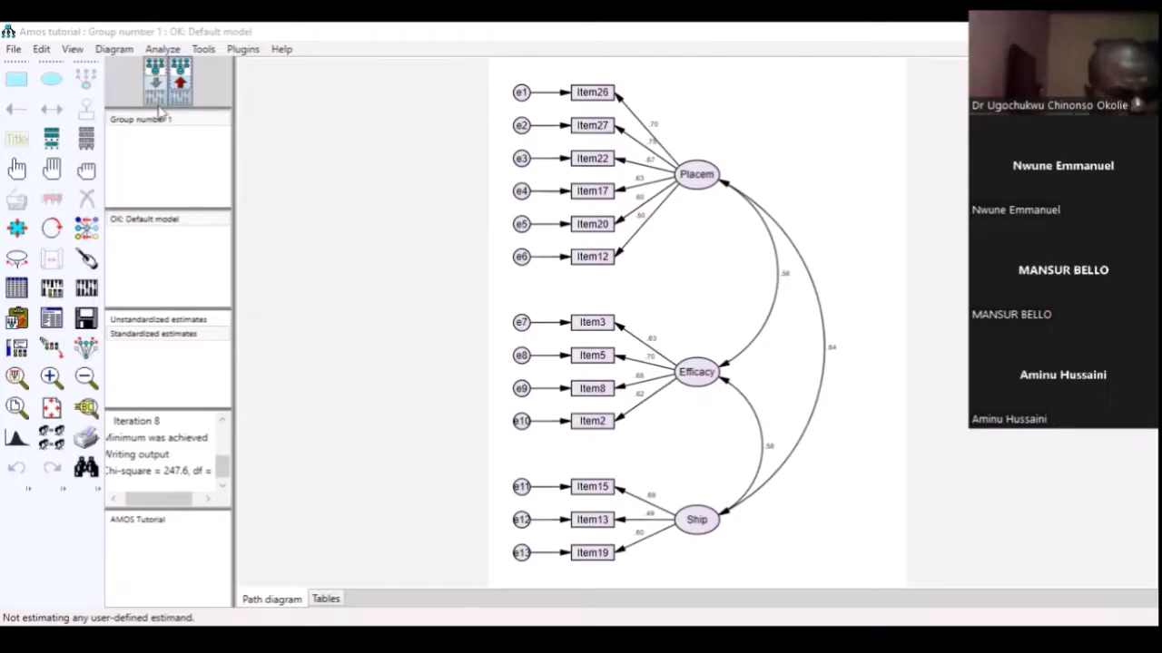
Erase Item12 and its error term e6 from the Placem factor in the path diagram
click(86, 197)
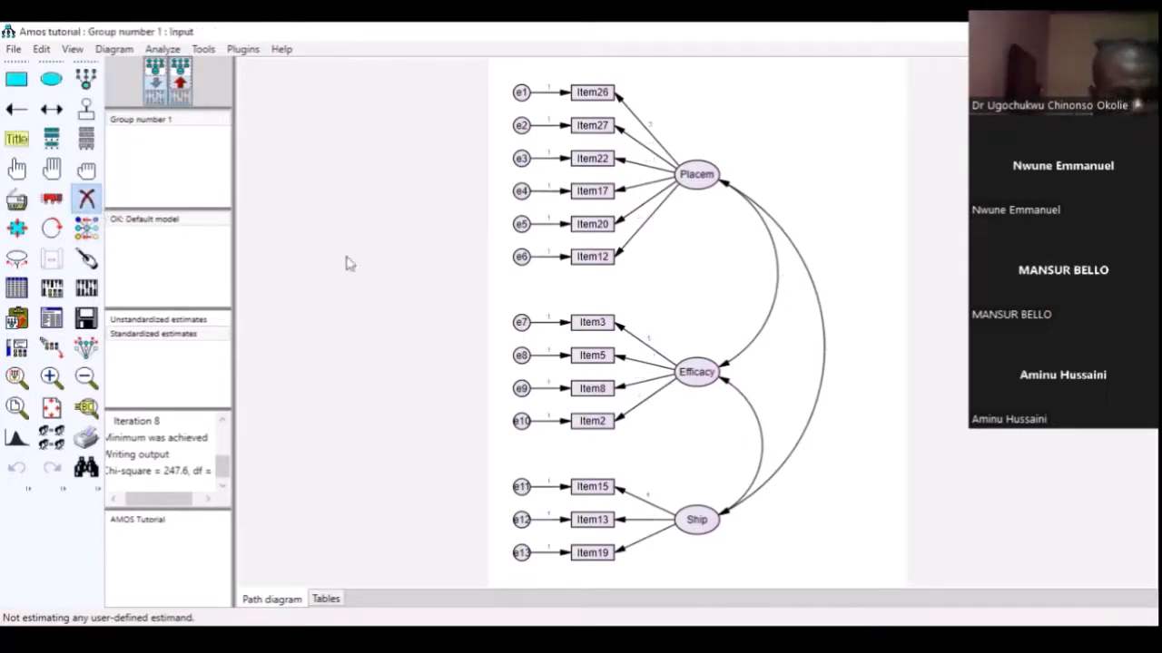
click(587, 258)
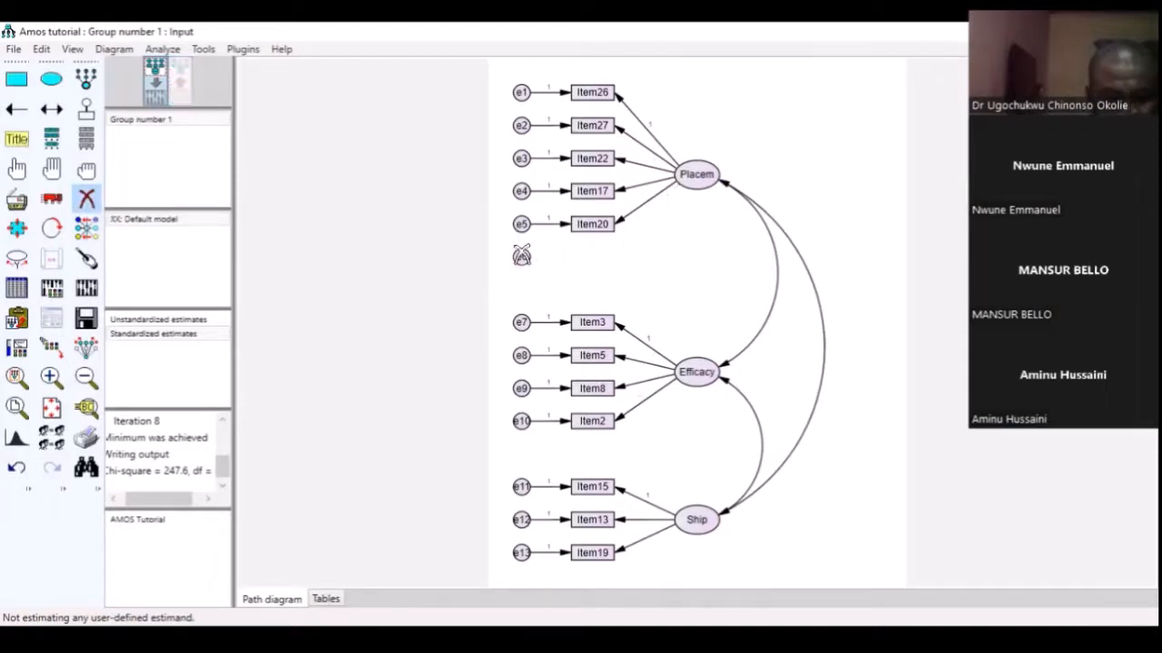
click(521, 257)
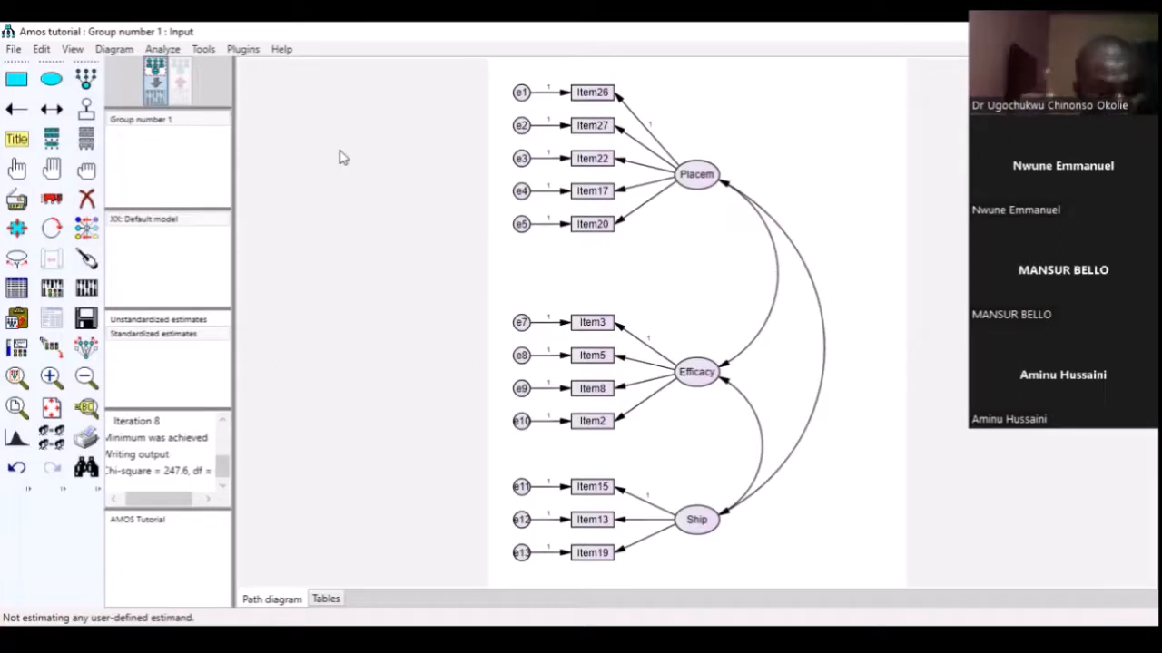
Recalculate the model's estimates without Item12 and show them on the output path diagram
click(86, 288)
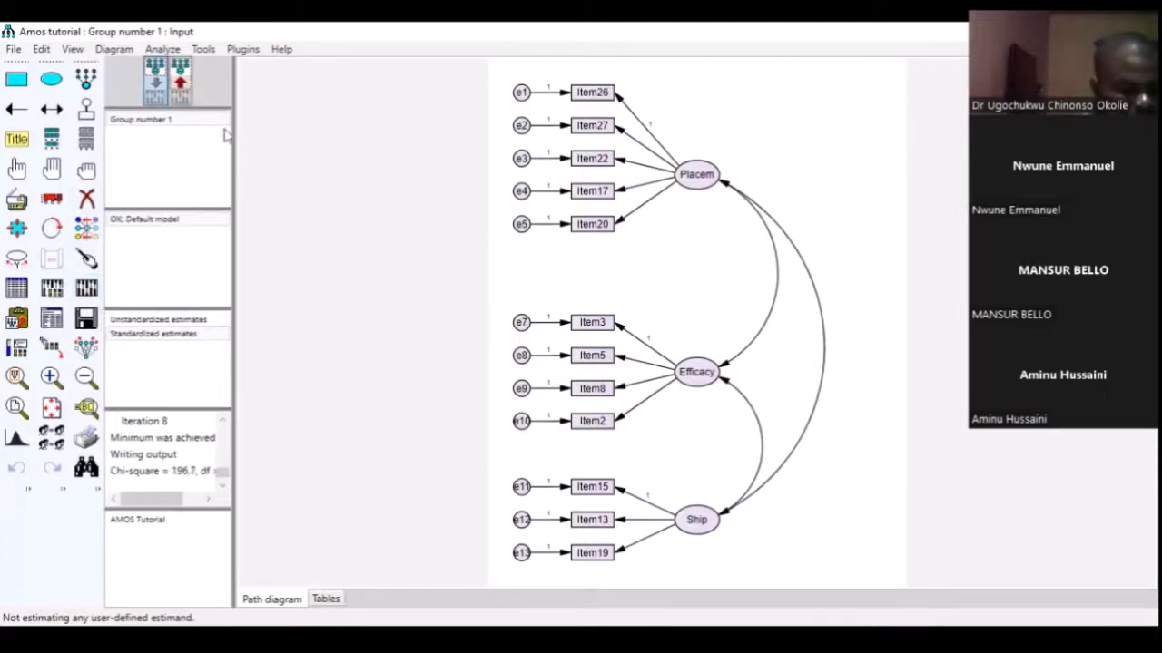
click(193, 97)
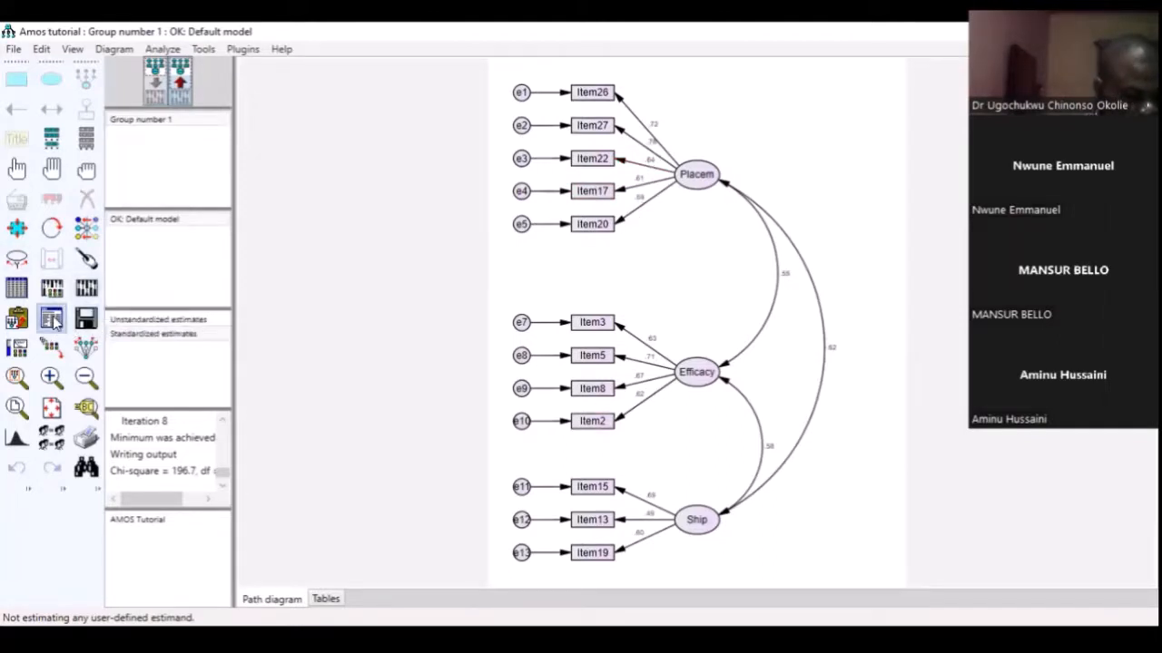
Open the re-estimated model's text output and examine its Model Fit tables, from CMIN and Baseline Comparisons down to RMSEA
click(52, 319)
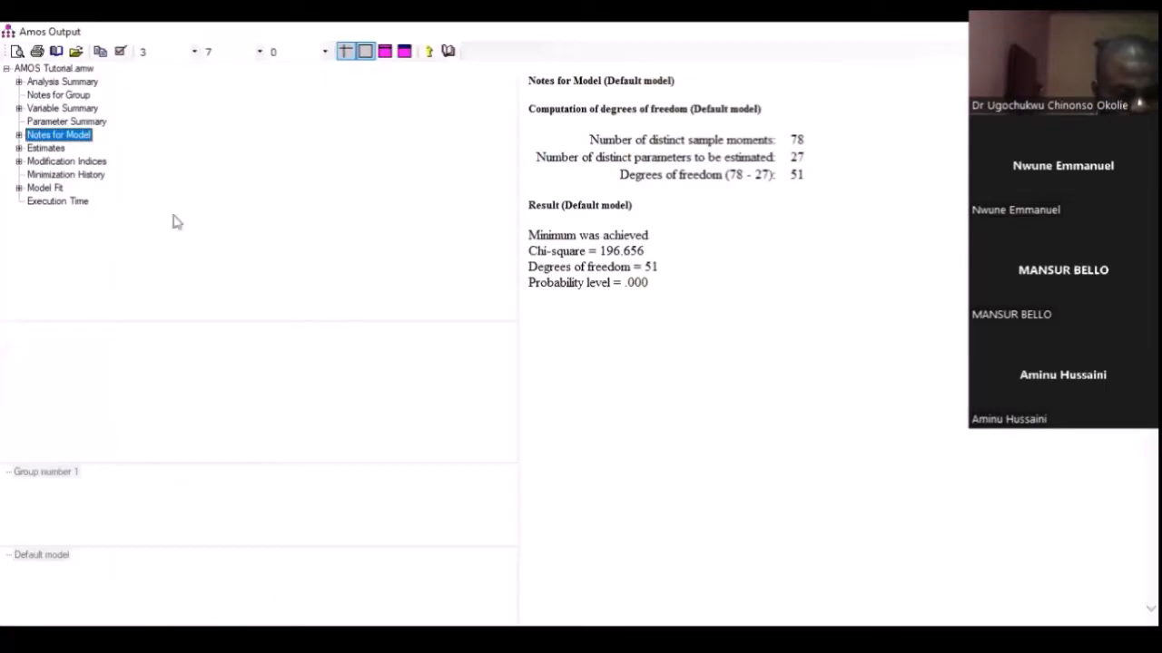
click(47, 188)
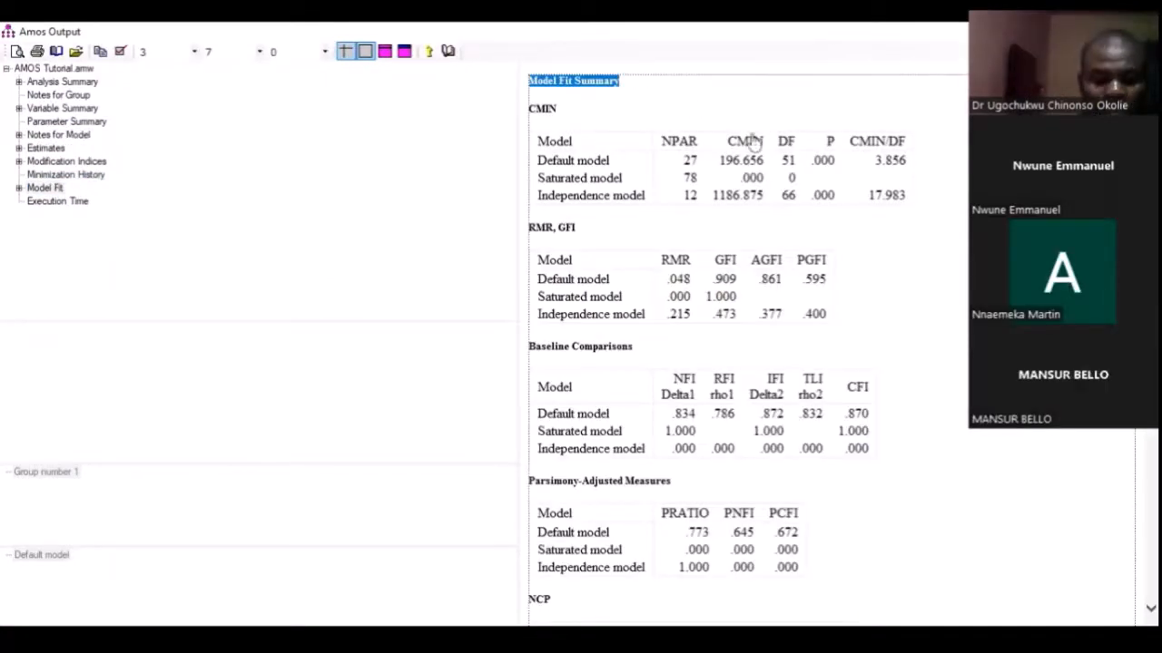
scroll(752, 138, down, 2)
scroll(751, 141, down, 4)
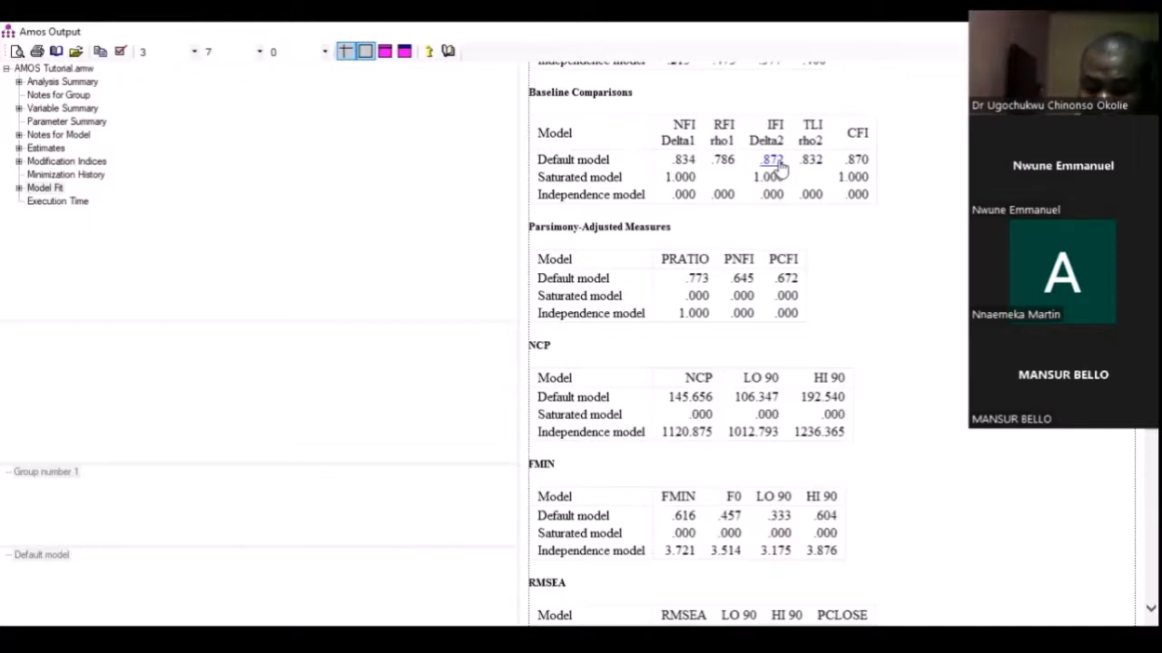
scroll(817, 299, down, 5)
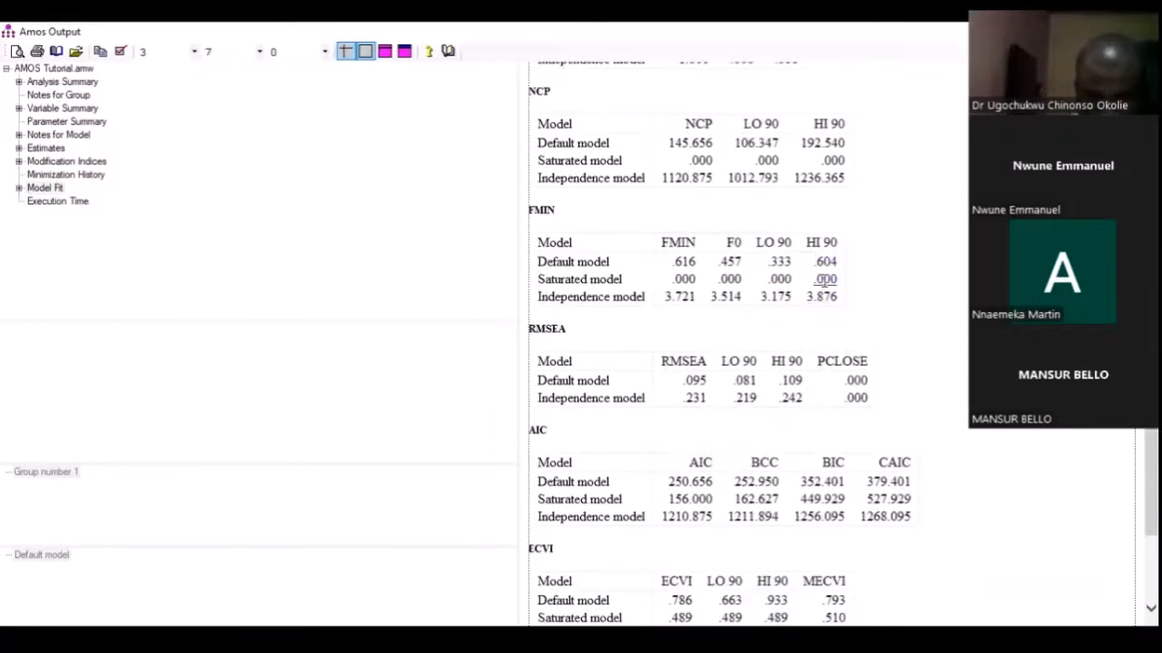
scroll(825, 273, down, 3)
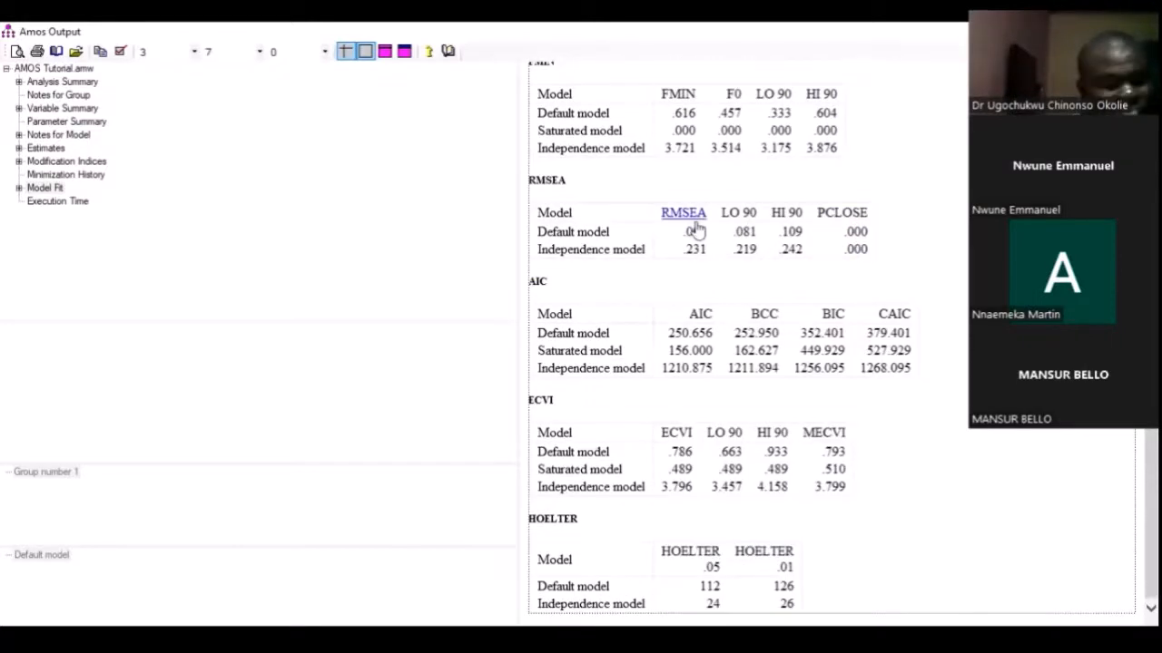
scroll(697, 229, up, 8)
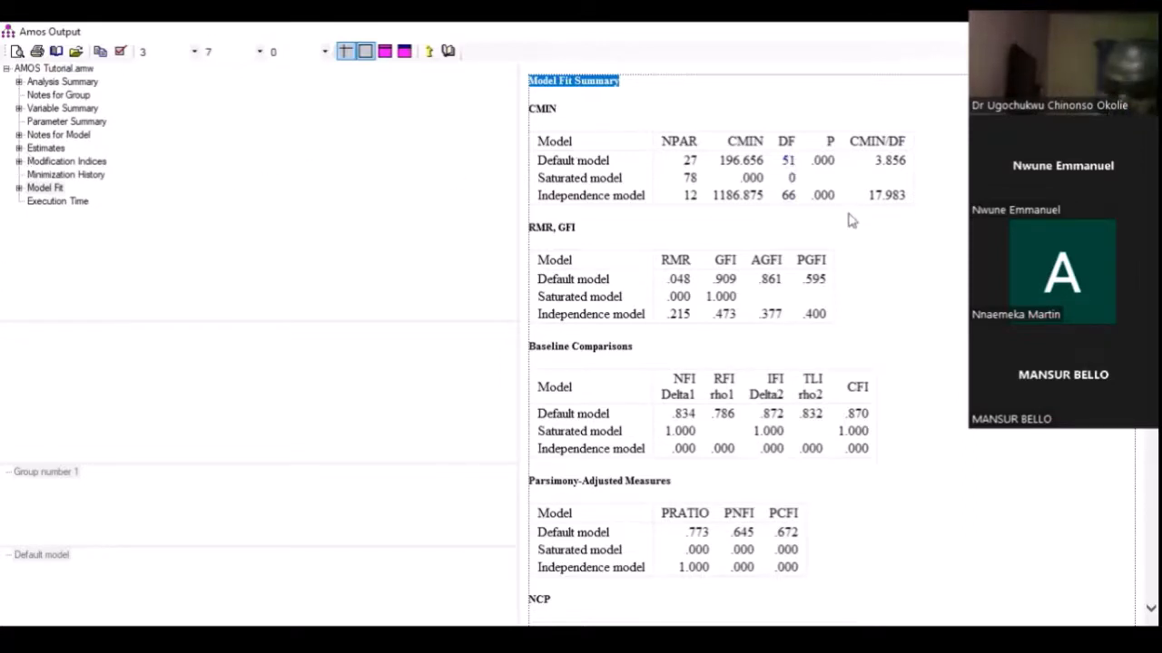
Expand the Modification Indices and examine the suggested covariances between error terms
click(18, 162)
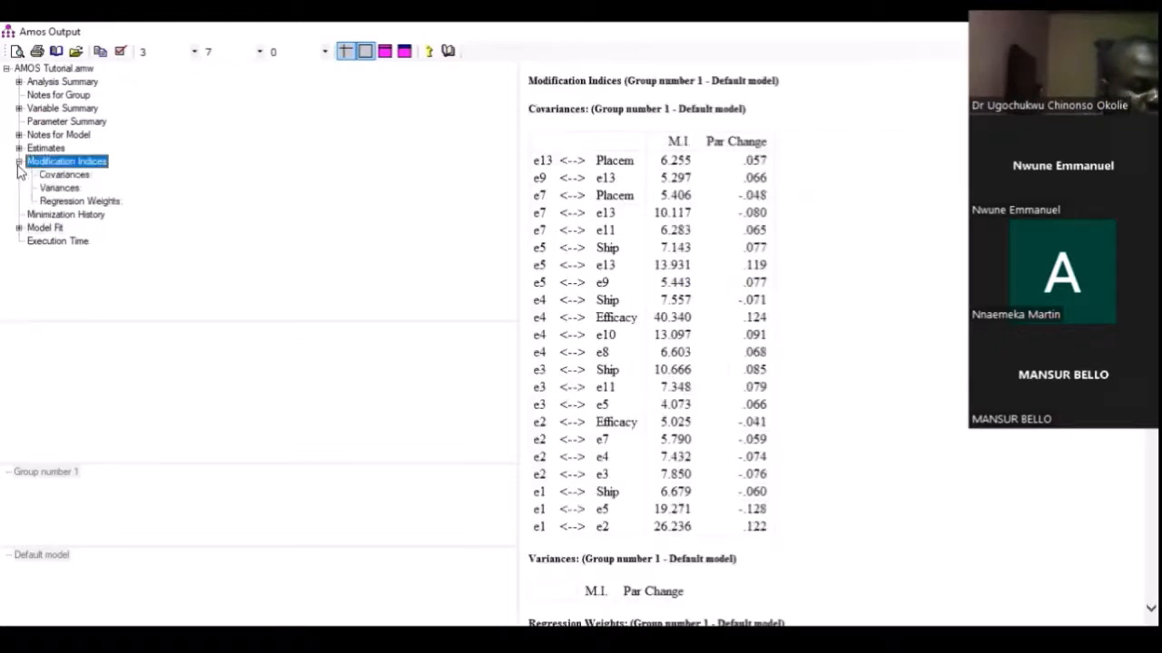
click(65, 175)
click(63, 188)
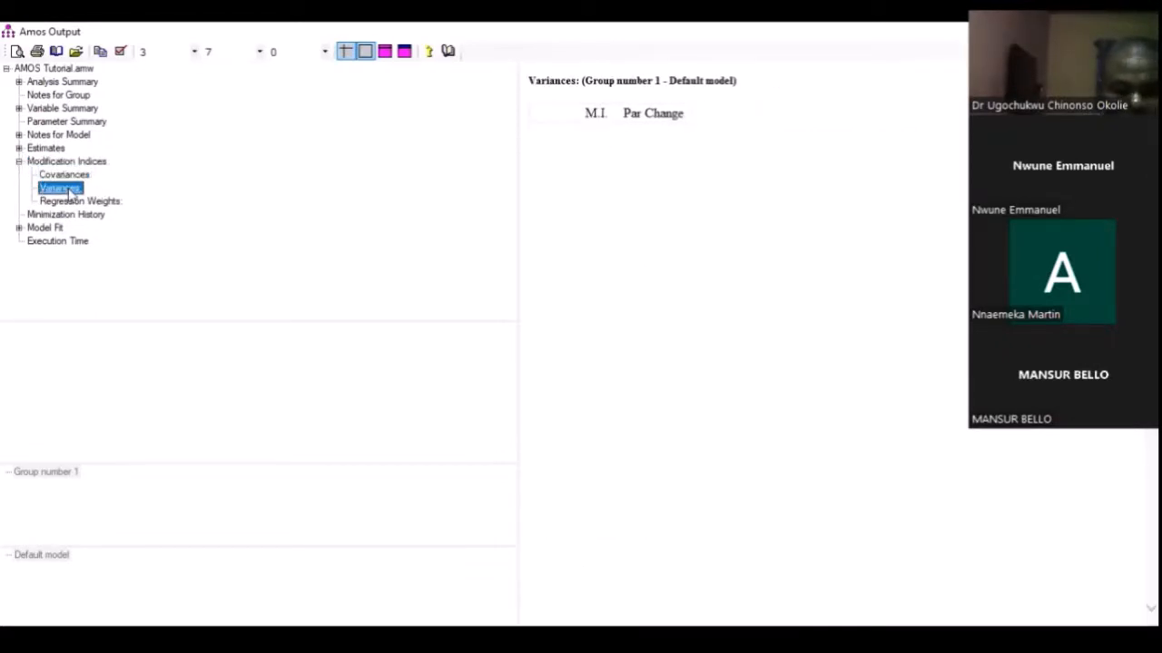
click(66, 175)
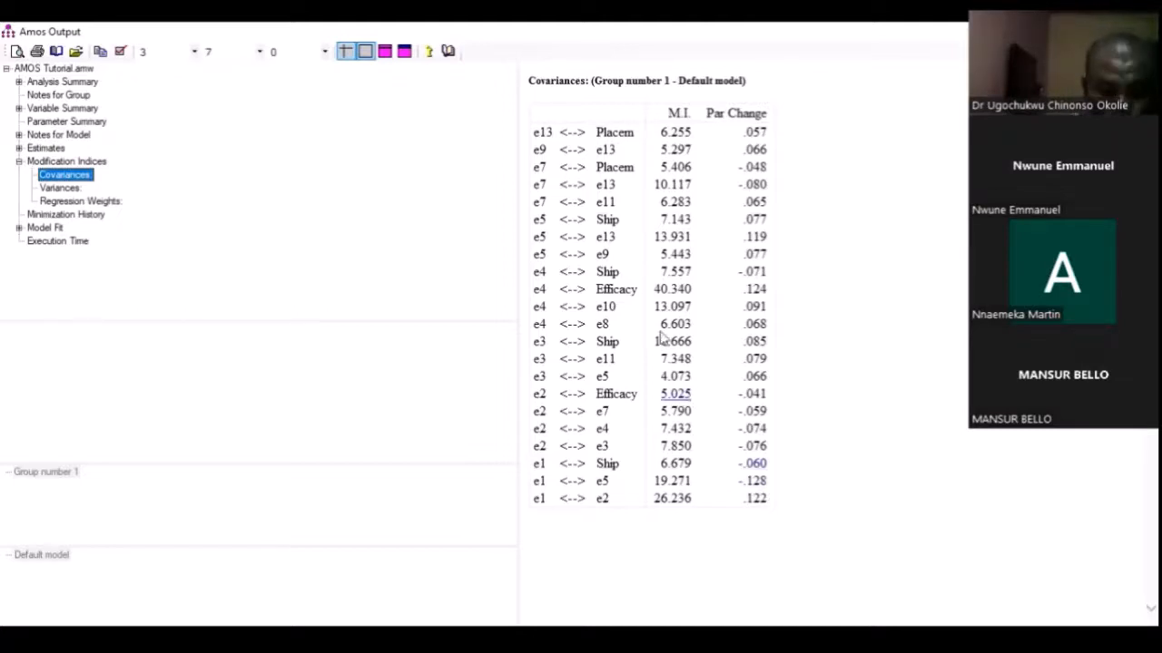
Compare the suggested error-term covariances with the error terms and their factors in the path diagram
key(alt+Tab)
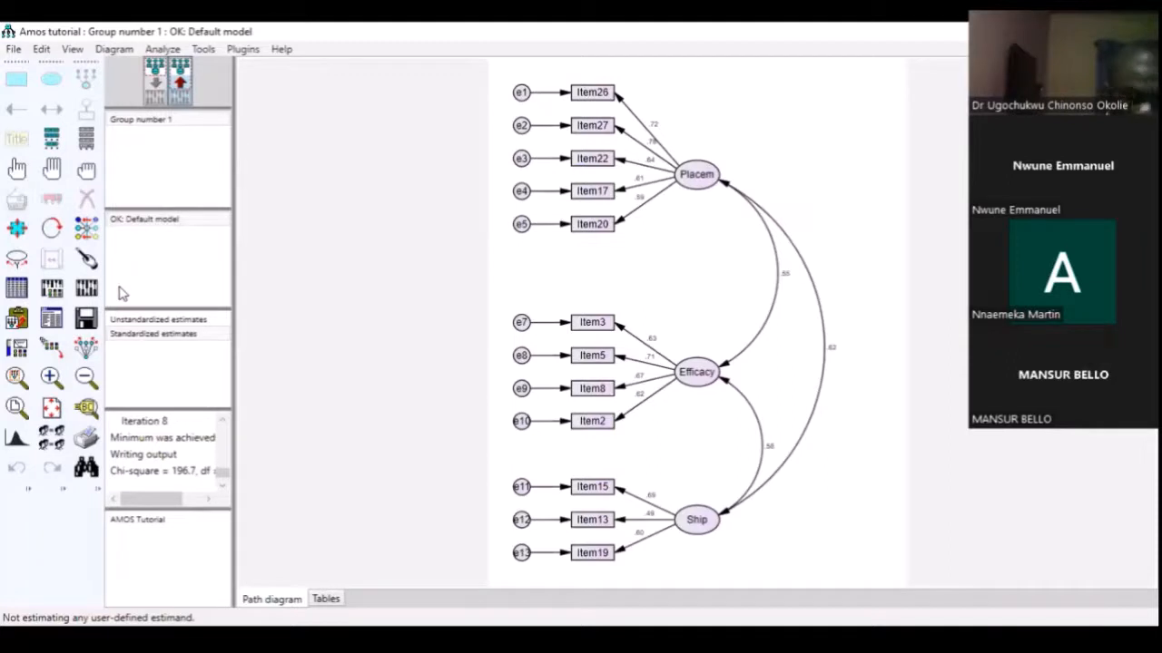
scroll(631, 244, up, 1)
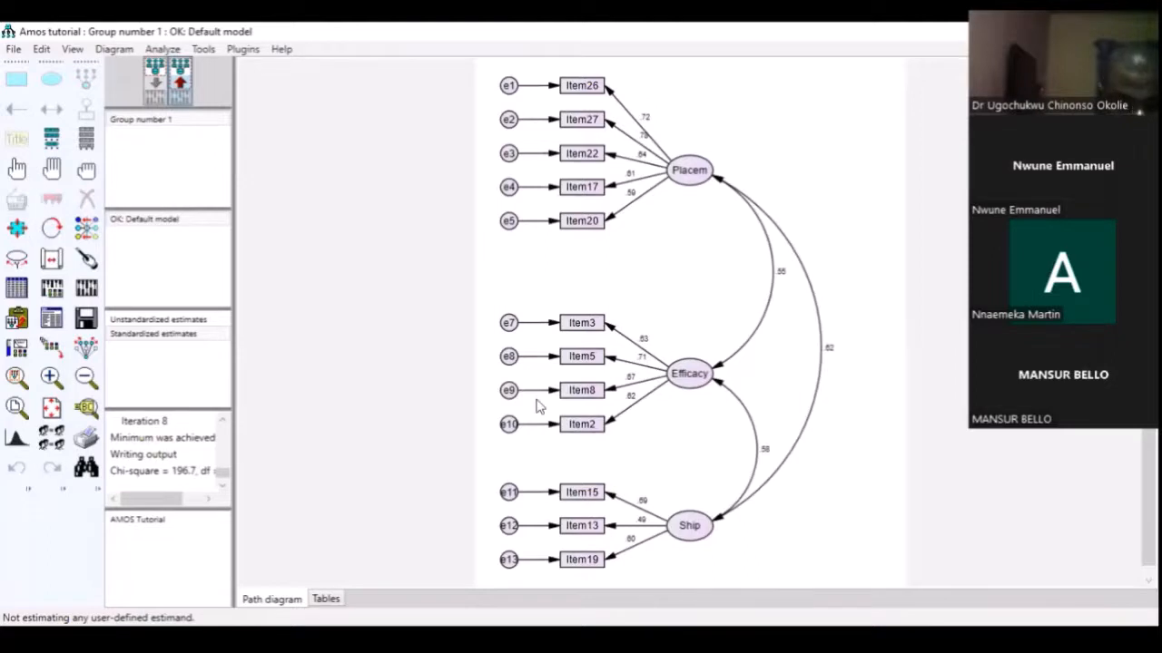
key(alt+Tab)
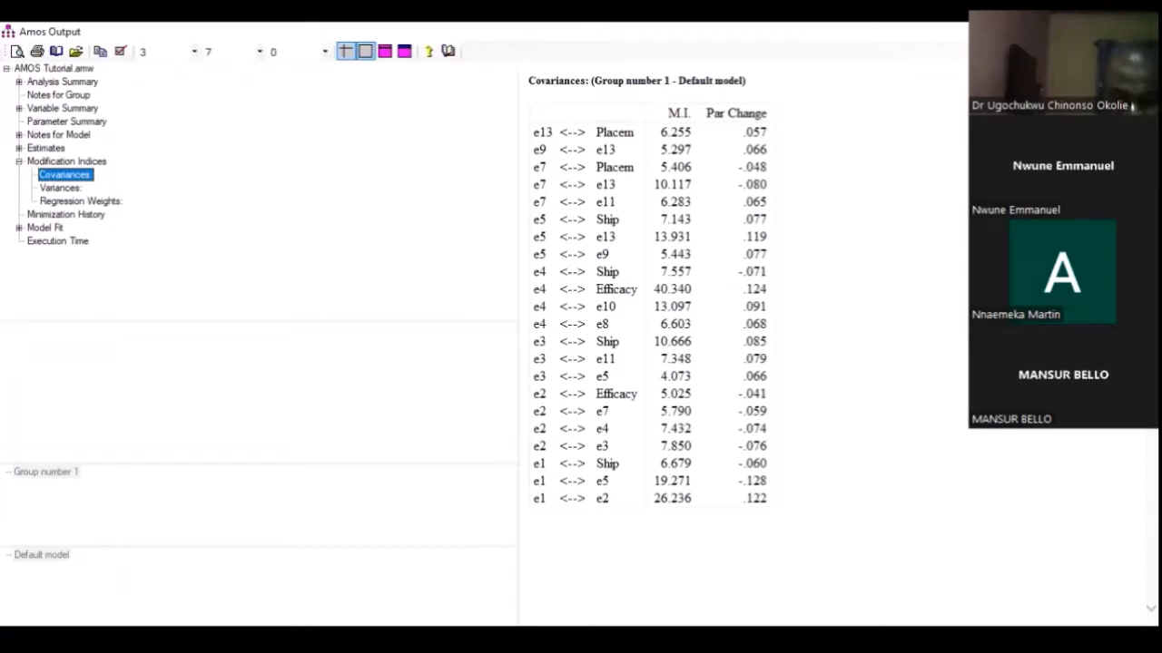
key(alt+Tab)
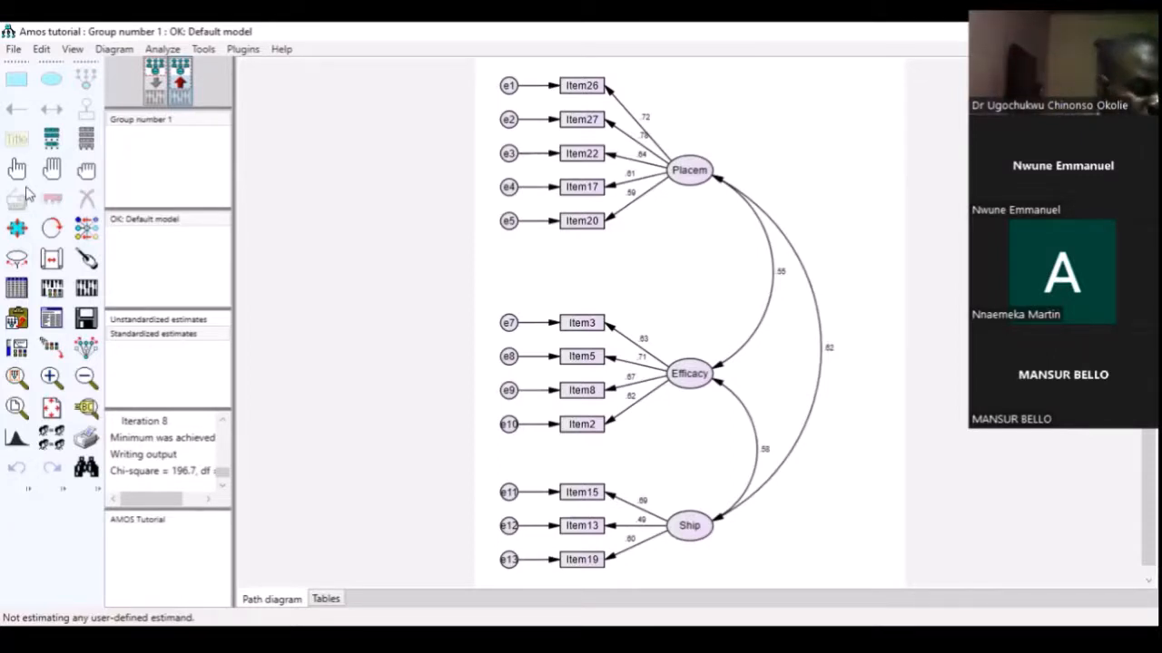
Return to the input path diagram and shift the whole model to the right, making room beside the error terms
click(51, 169)
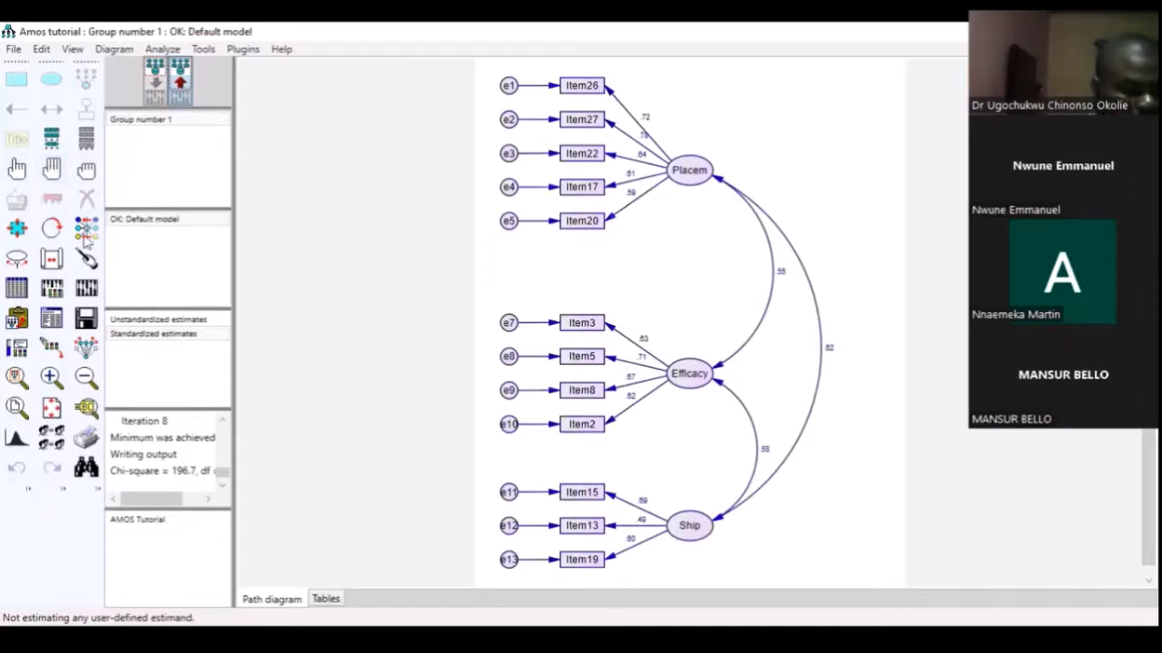
click(164, 99)
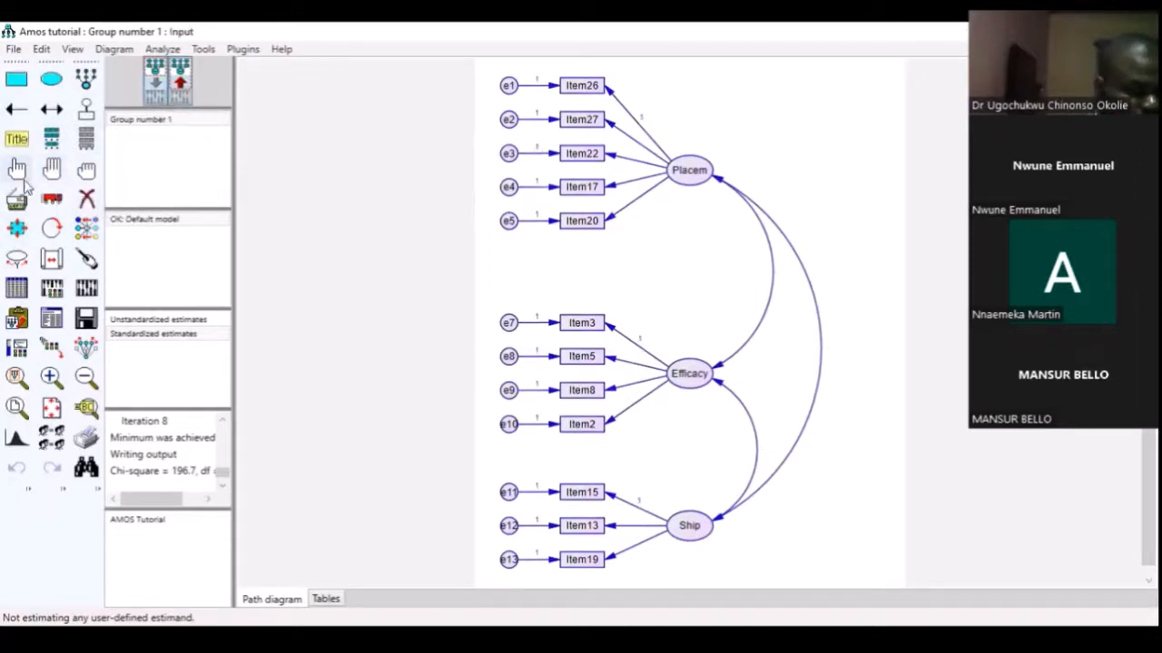
click(52, 198)
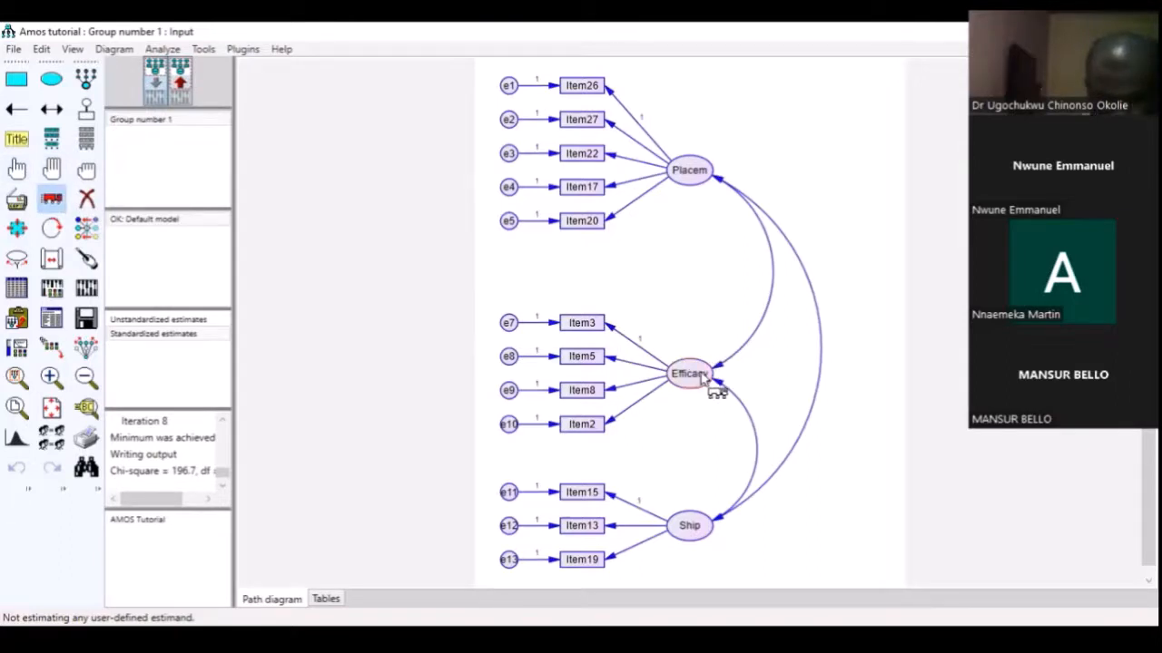
drag(706, 381, 779, 380)
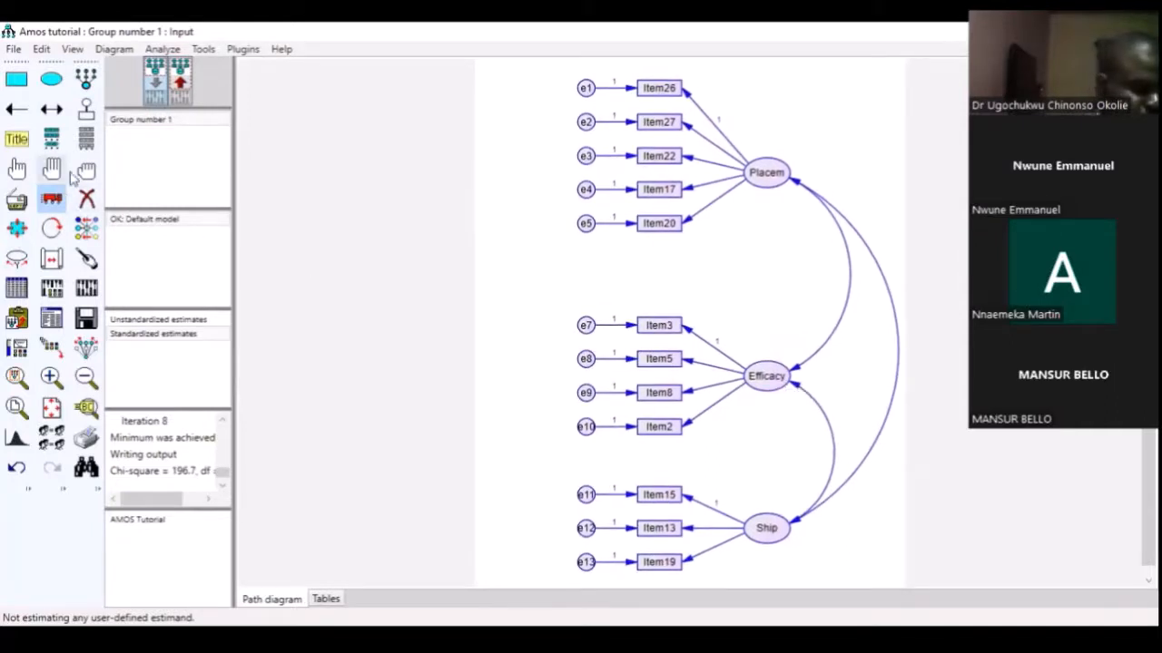
Draw a covariance between error terms e1 and e2 of the Placem factor and recalculate the model's estimates
click(52, 108)
mouse_move(585, 122)
mouse_down()
mouse_move(577, 85)
mouse_move(588, 92)
mouse_up()
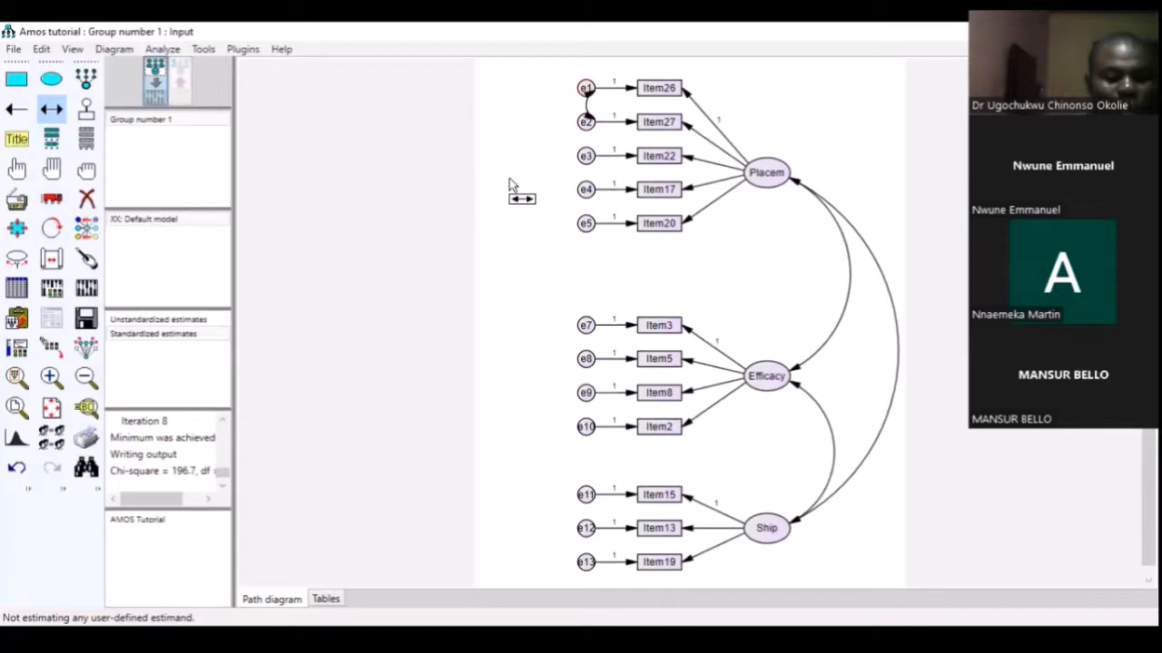
click(88, 289)
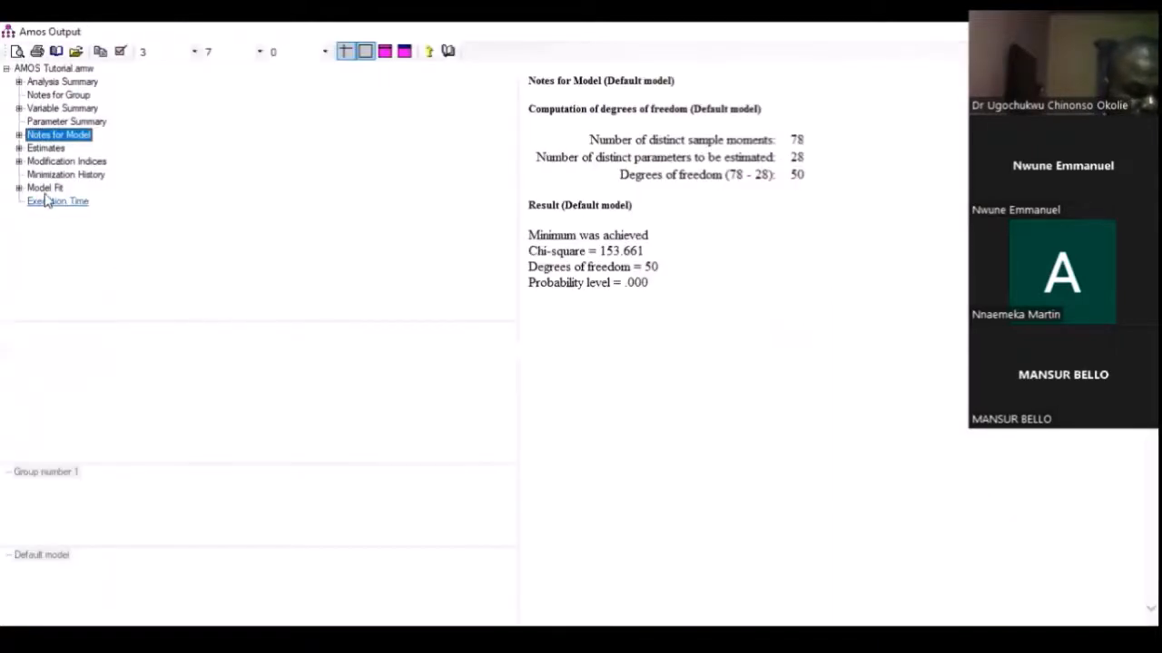
Open the text output's Model Fit section and examine the fit tables from CMIN down to RMSEA
click(45, 189)
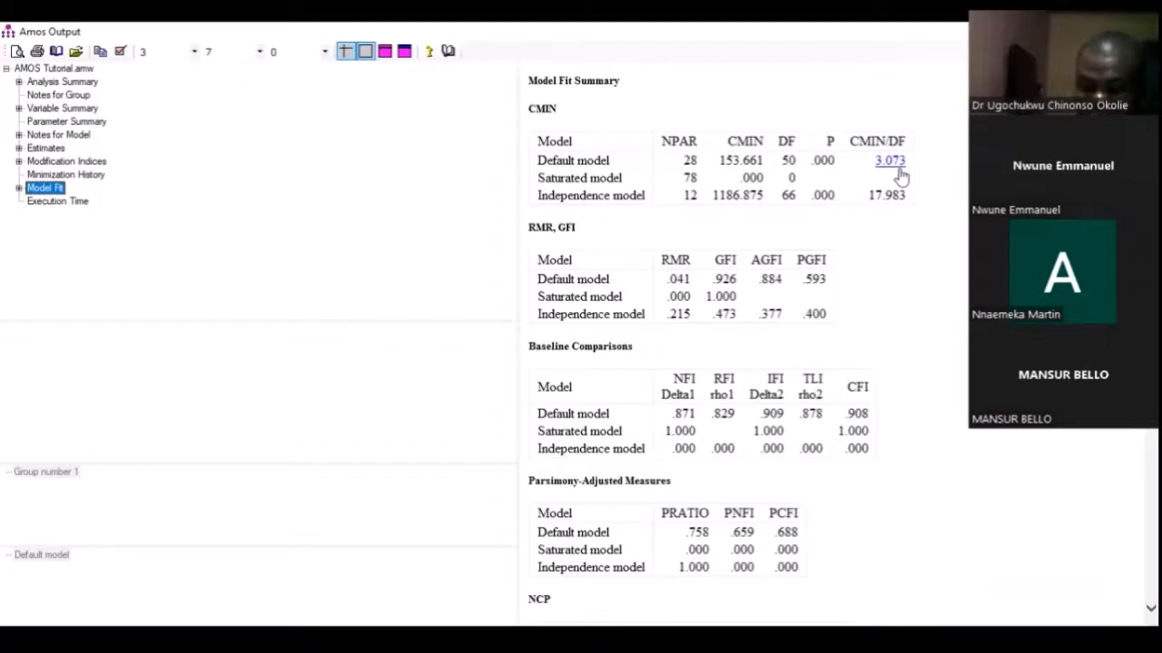
scroll(859, 330, down, 5)
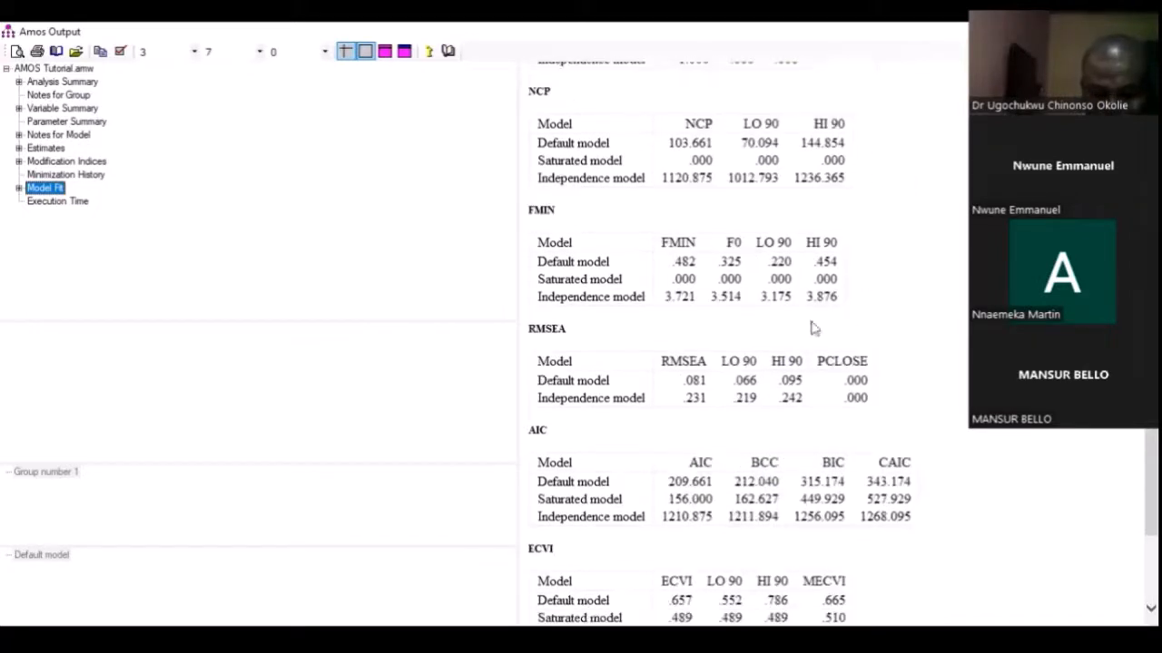
scroll(687, 300, down, 3)
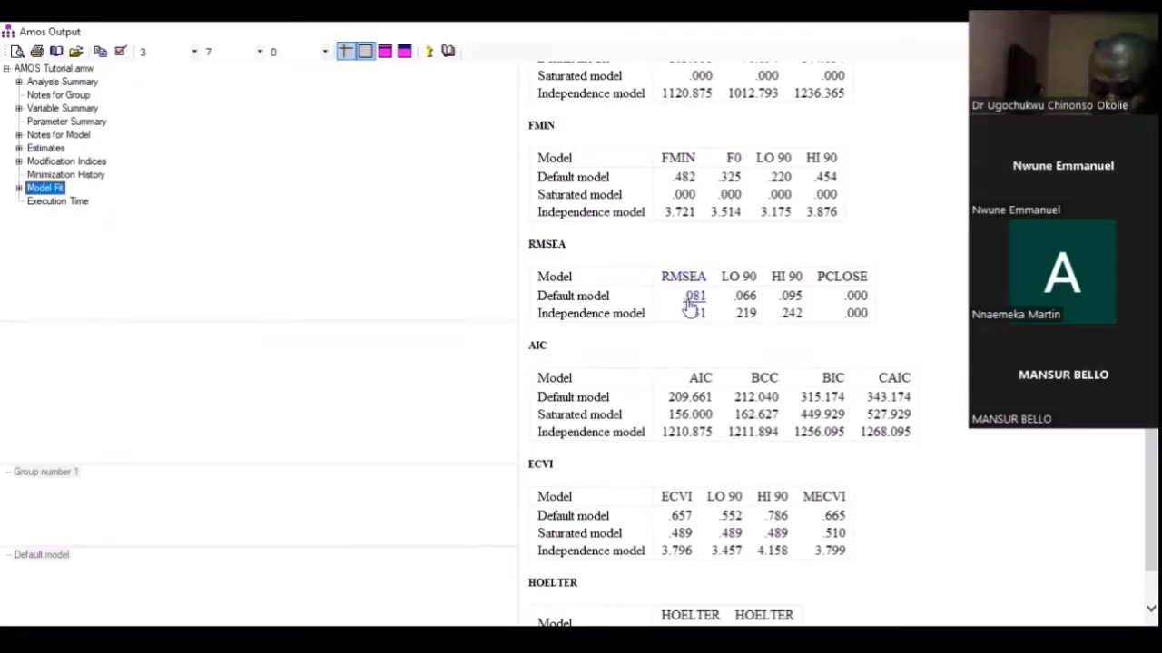
scroll(689, 307, up, 20)
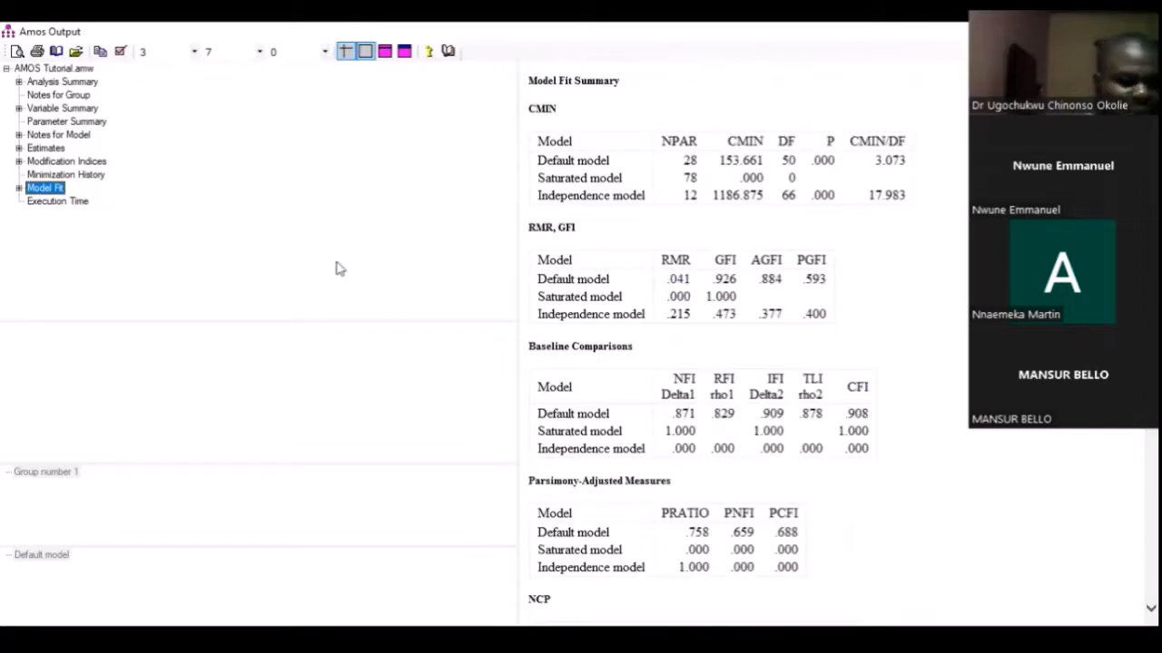
Expand the Modification Indices and examine the remaining suggested covariances, including e5 with e13 and e4 with Ship
click(18, 162)
click(40, 176)
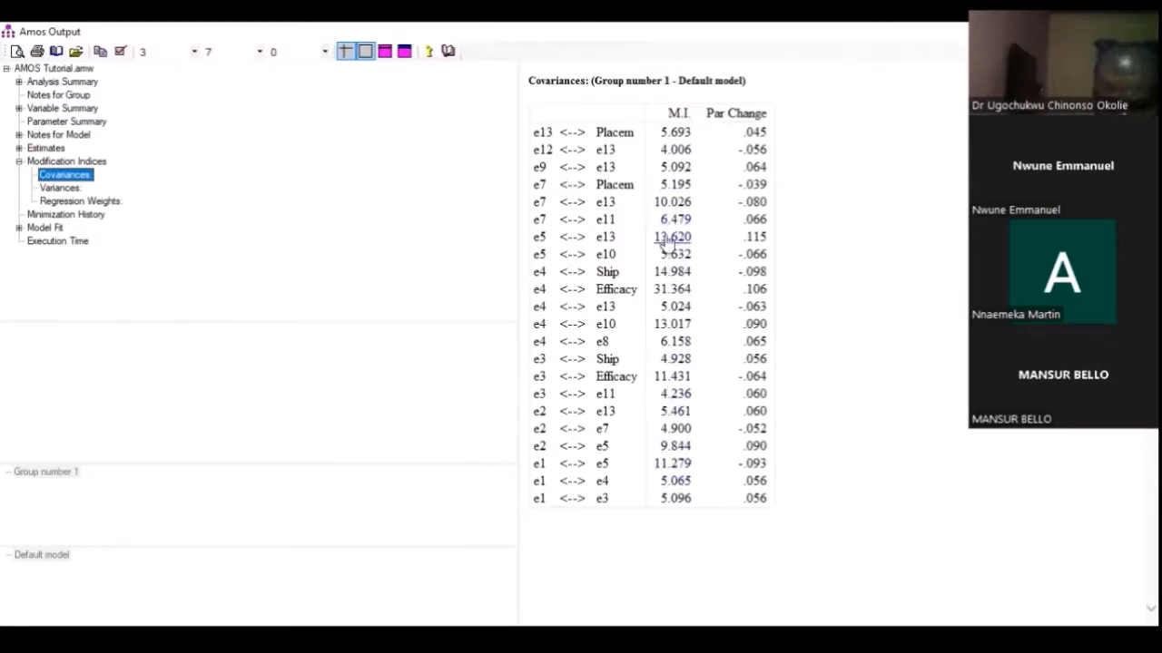
click(539, 236)
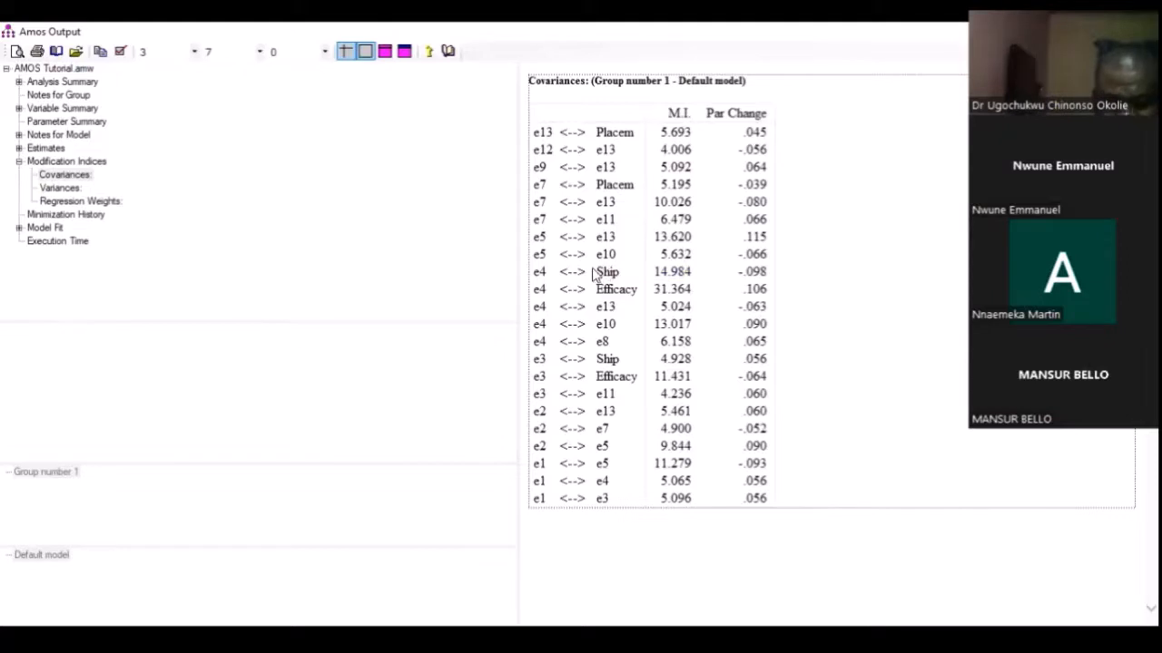
drag(597, 270, 616, 270)
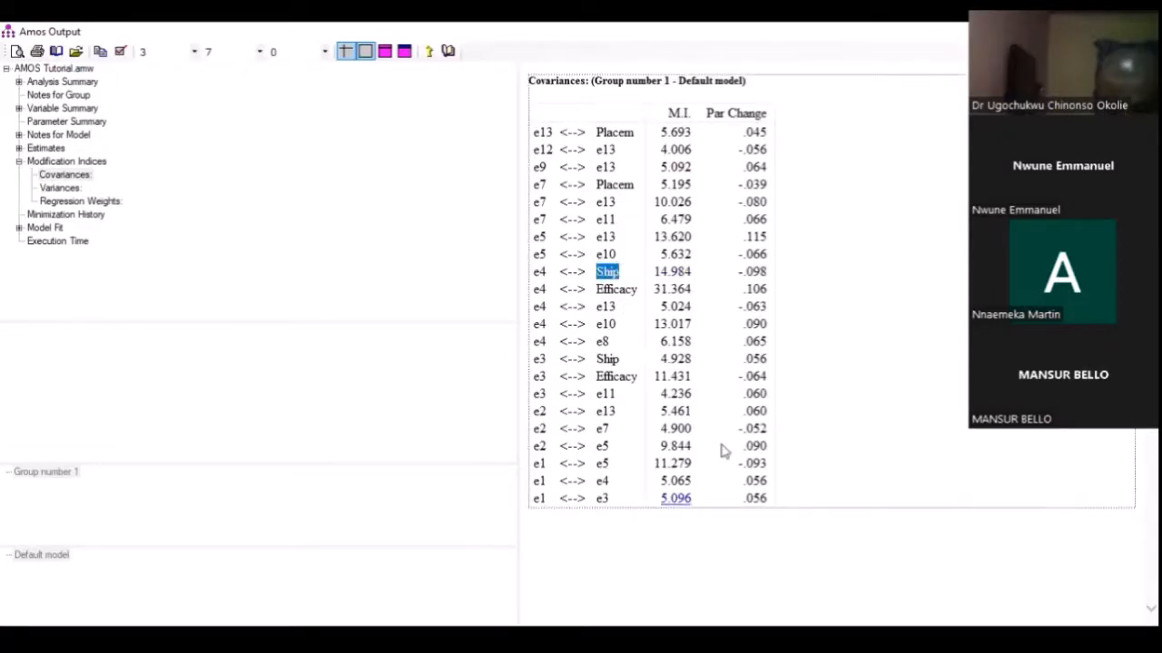
Check in the path diagram whether the error terms of the remaining suggested covariances belong to the same factor
key(alt+Tab)
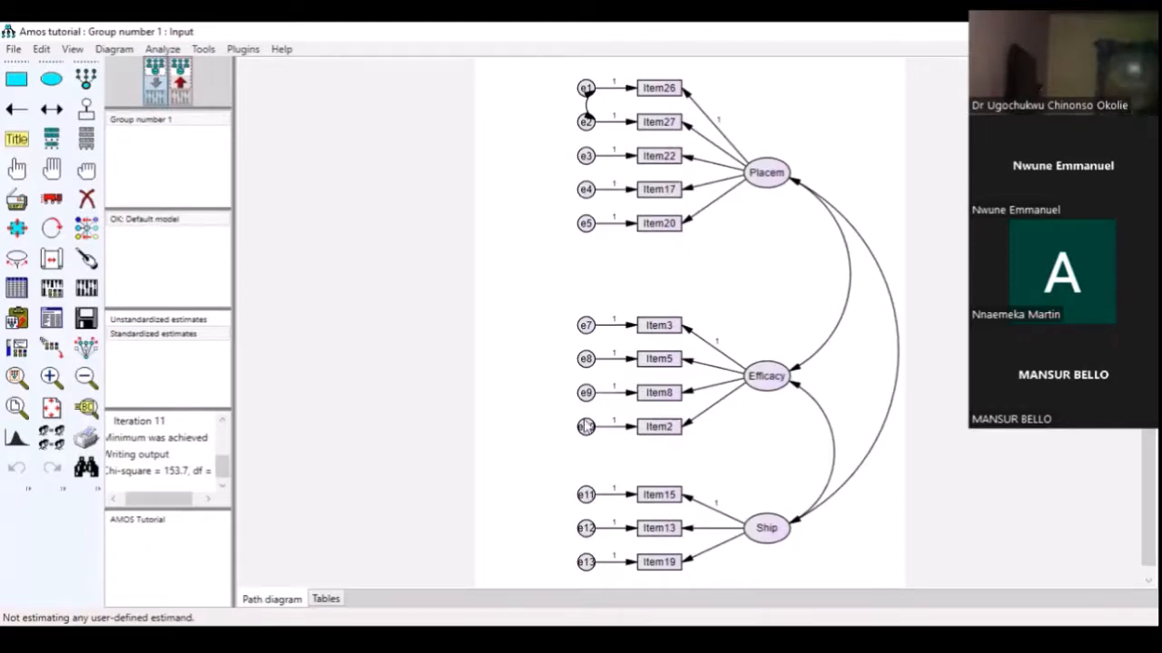
key(alt+Tab)
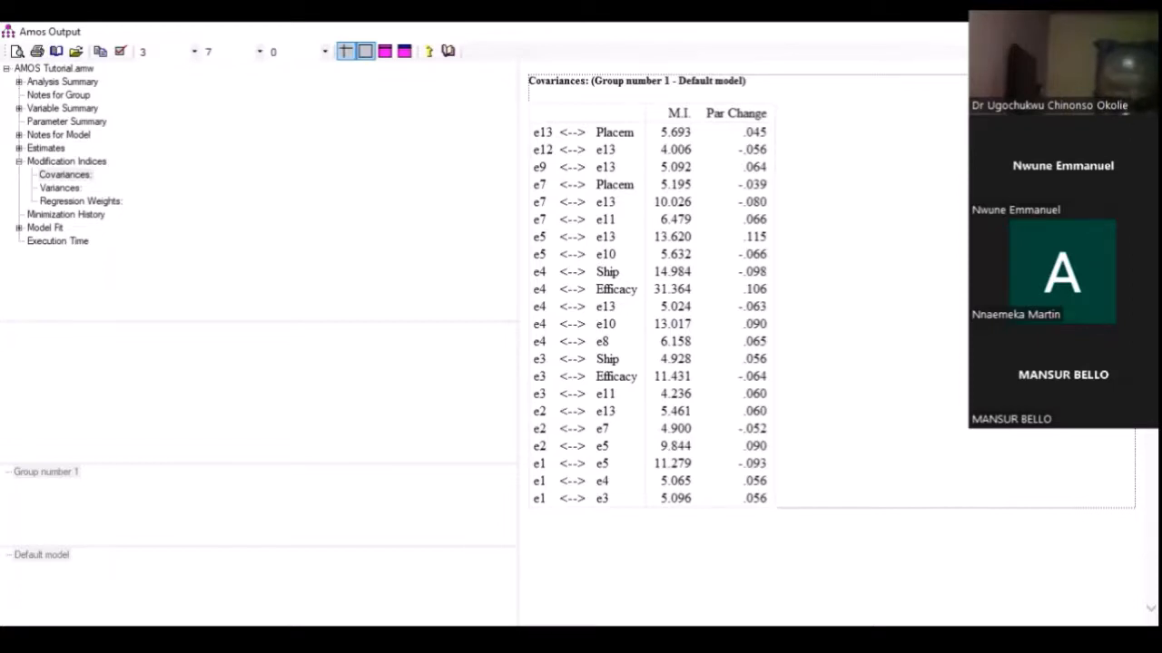
key(alt+Tab)
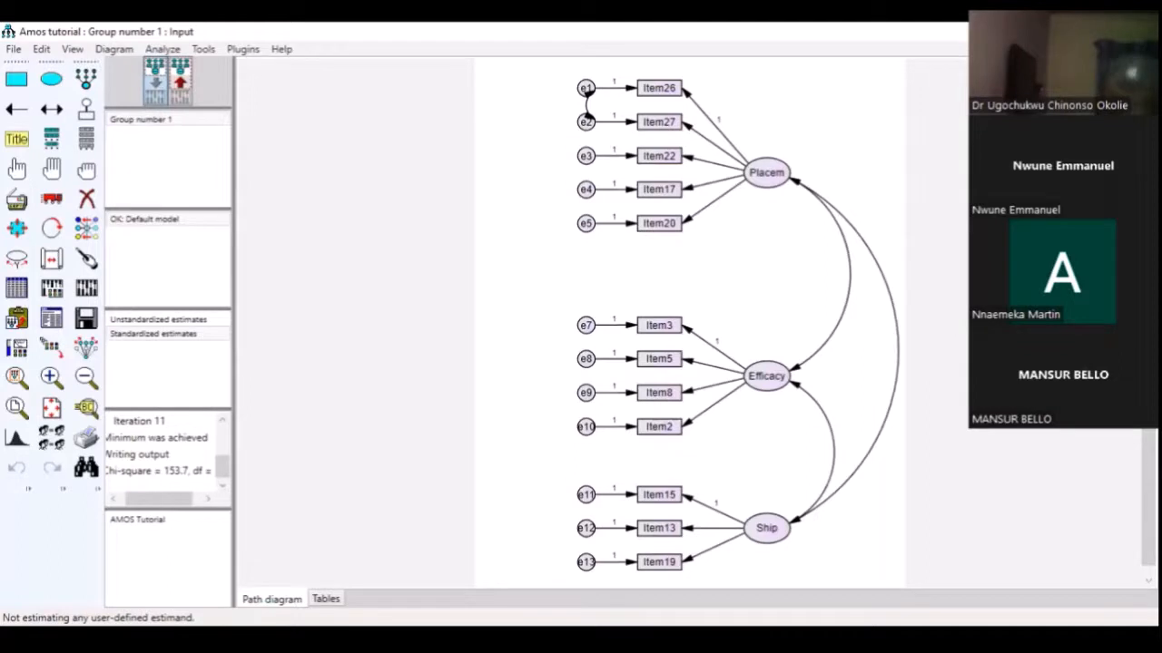
click(696, 610)
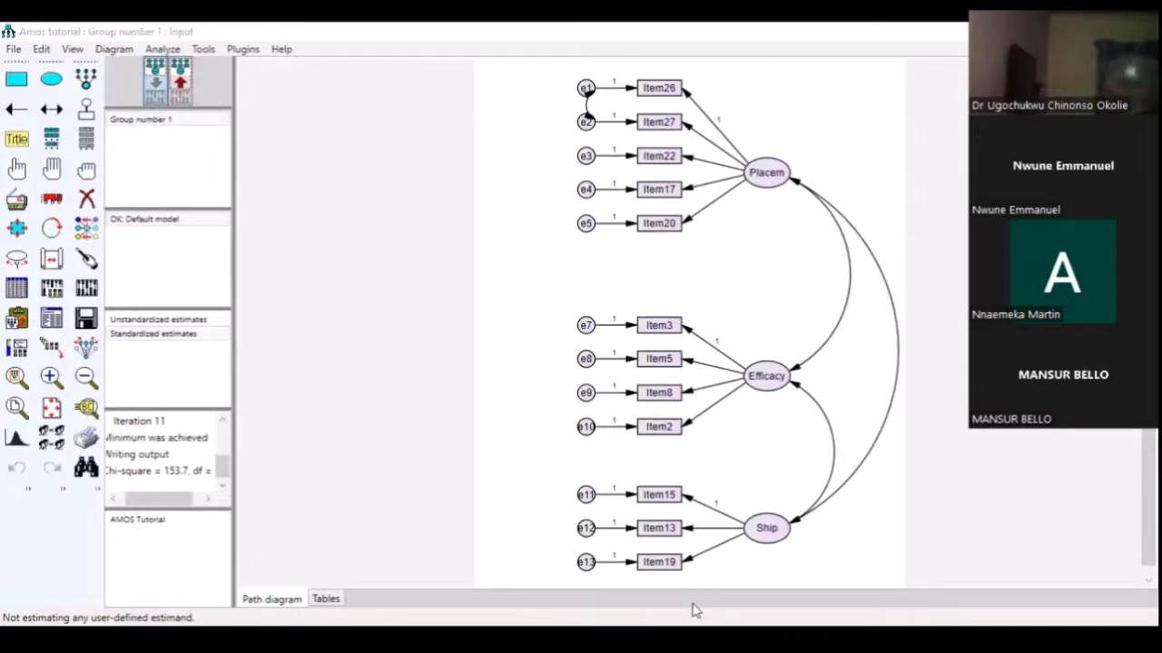
click(696, 610)
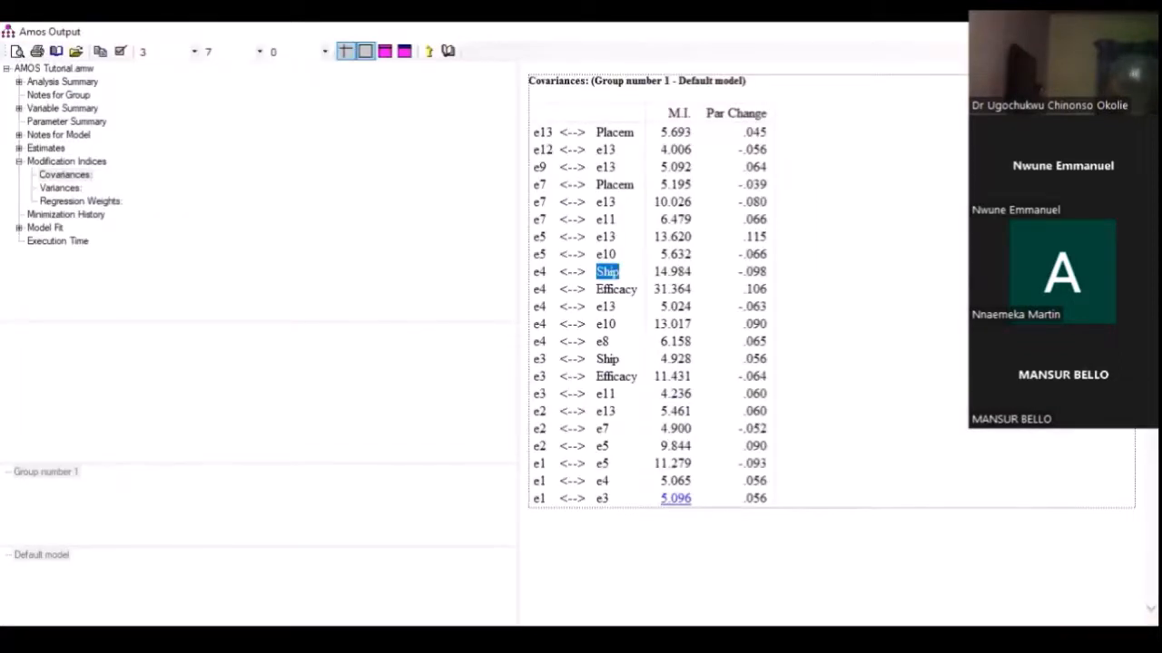
Show the re-estimated values on the output path diagram and review the Model Fit summary in the text output
click(599, 585)
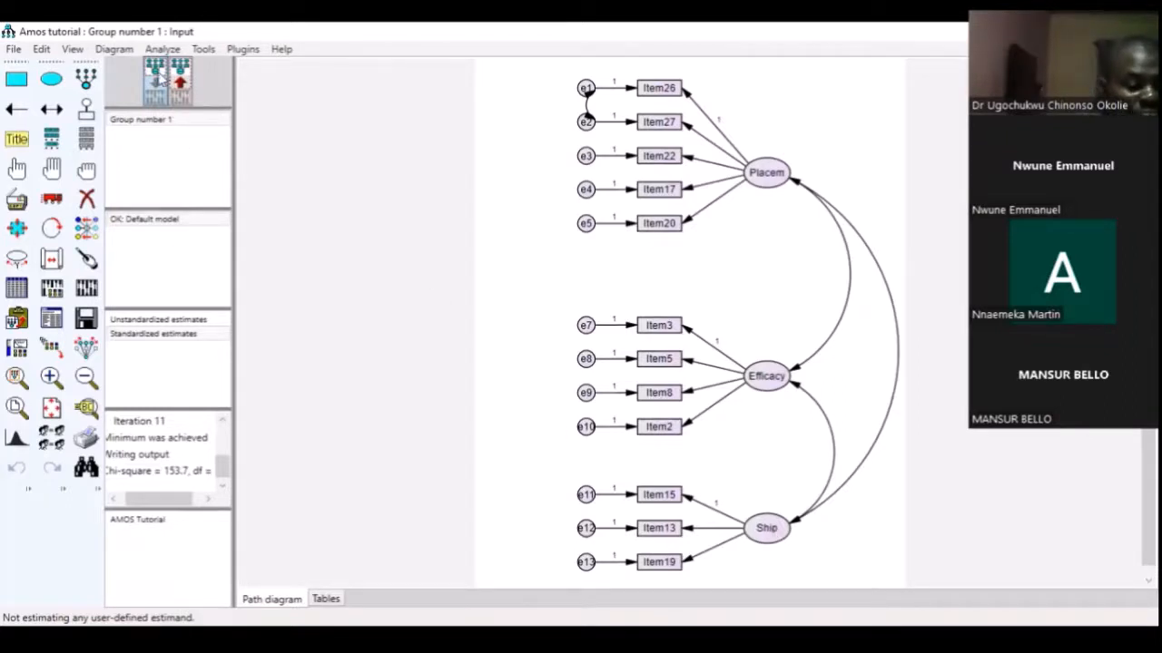
click(179, 82)
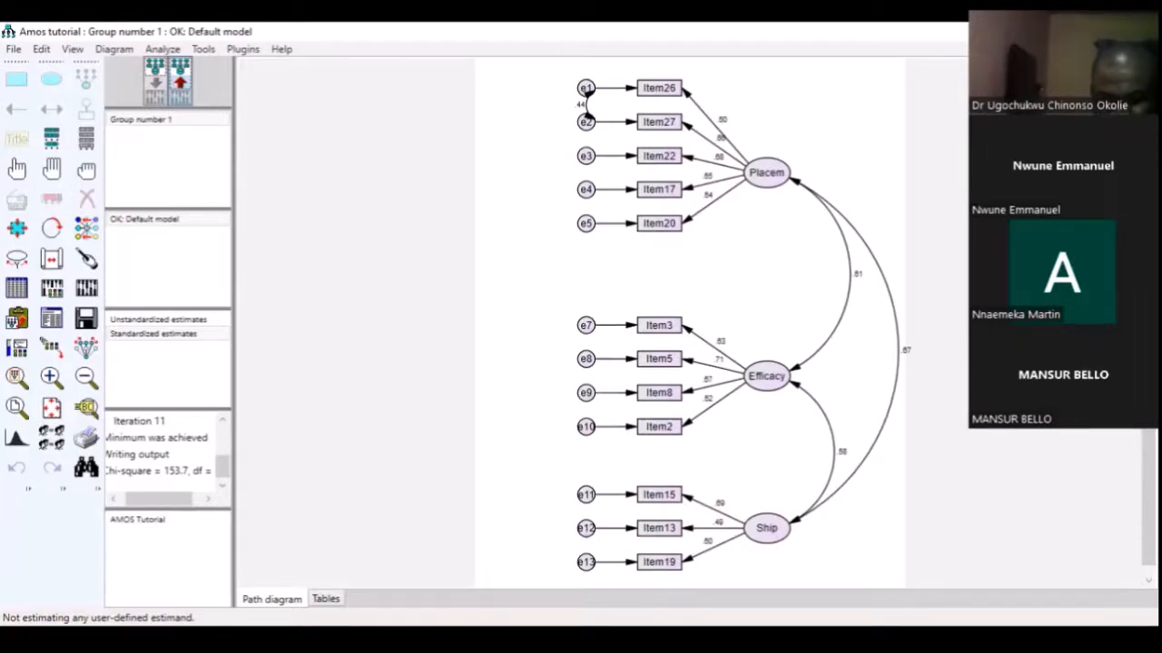
click(714, 561)
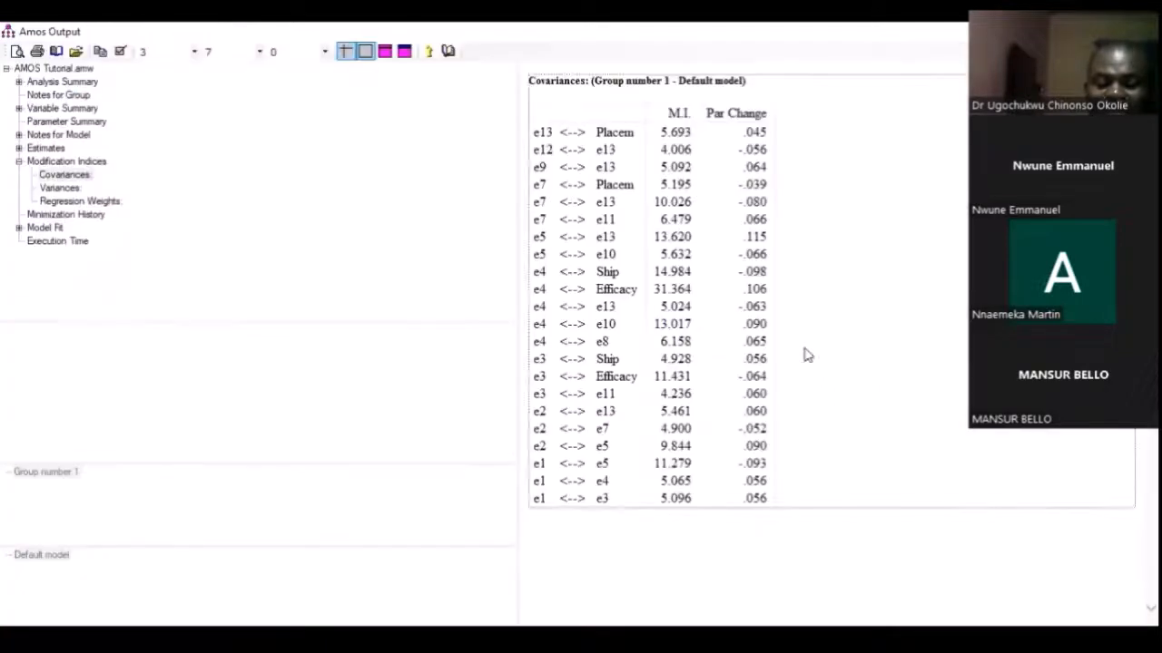
click(47, 229)
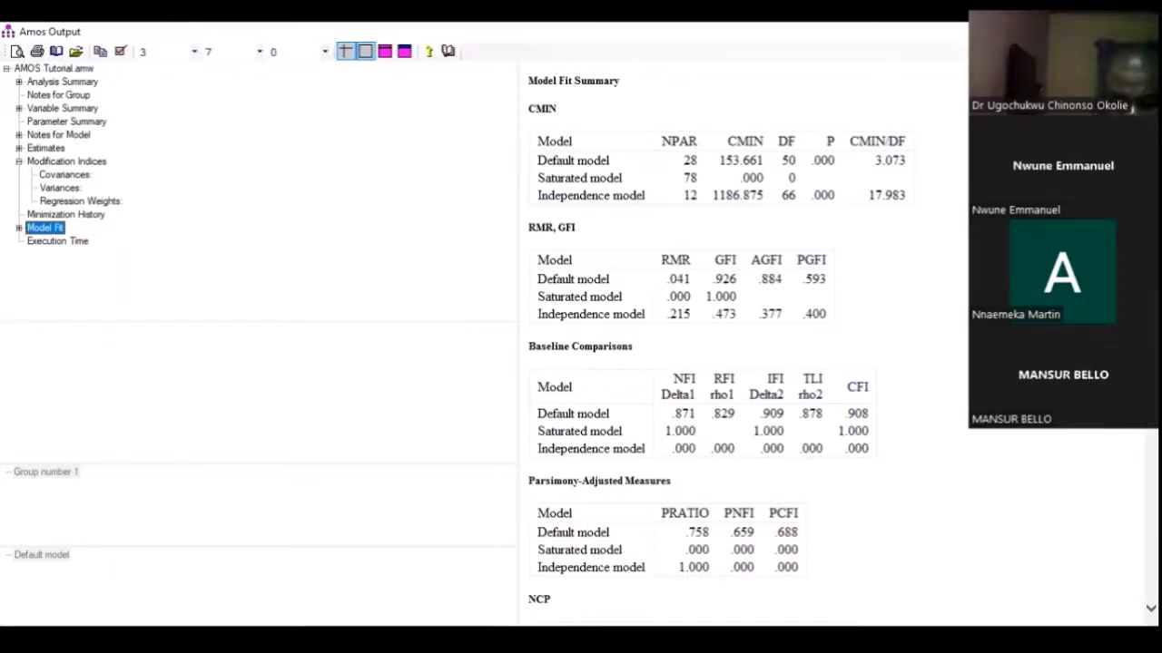
Run the Model Fit Measures plugin on the re-estimated model, answering that the data file has no missing data
click(596, 582)
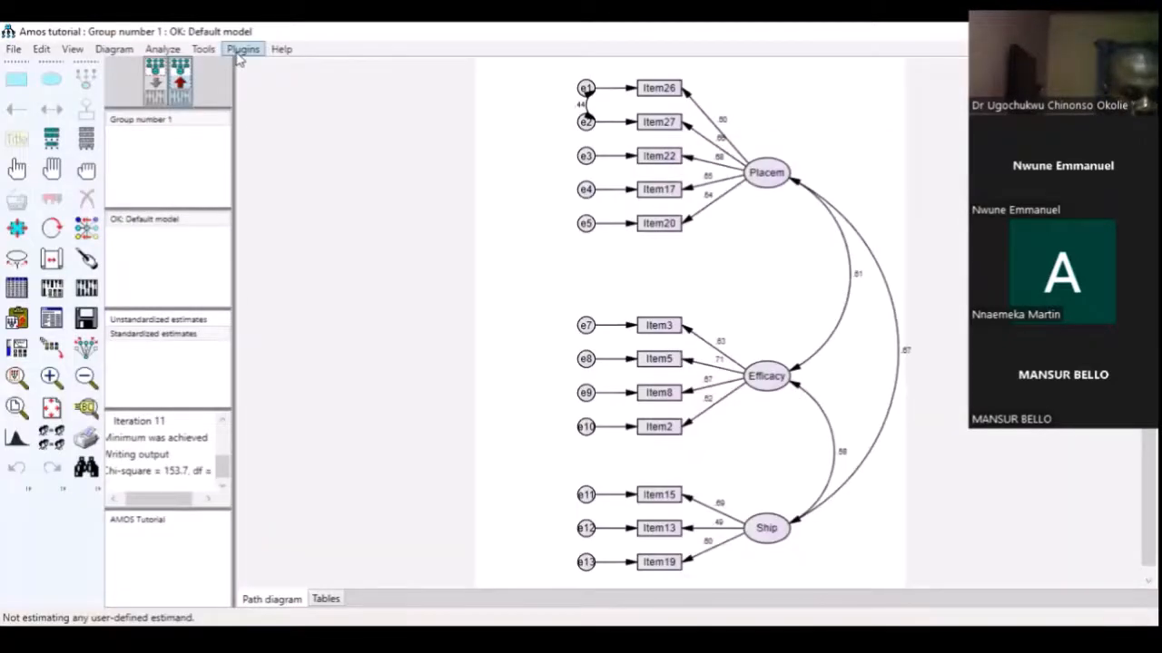
click(241, 51)
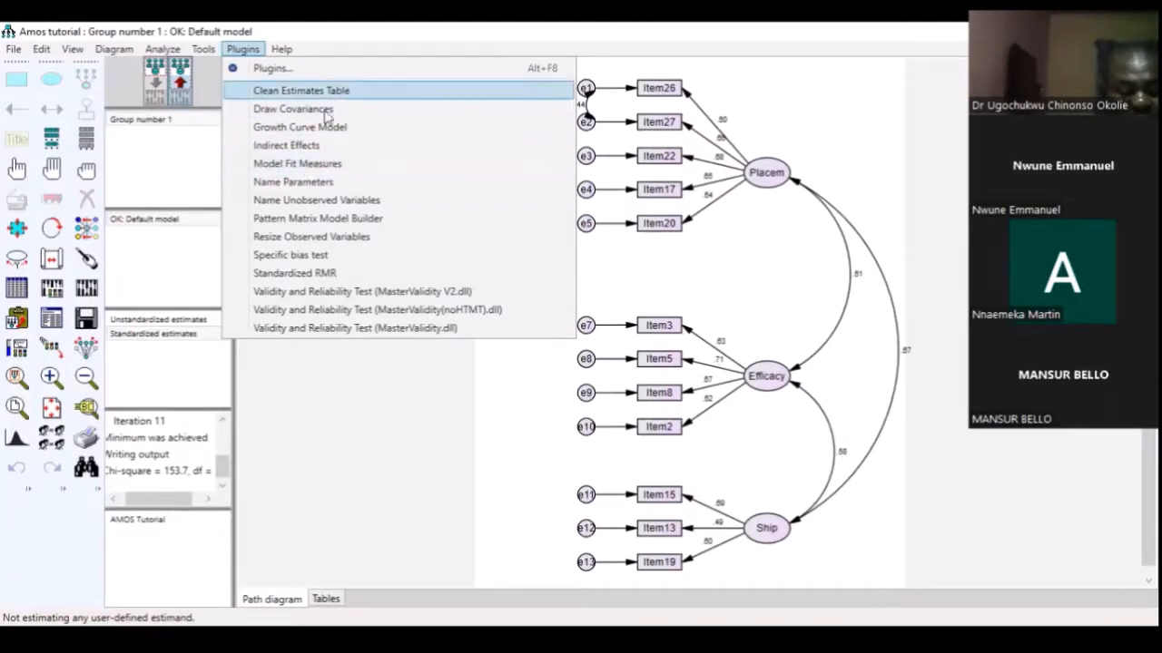
click(335, 168)
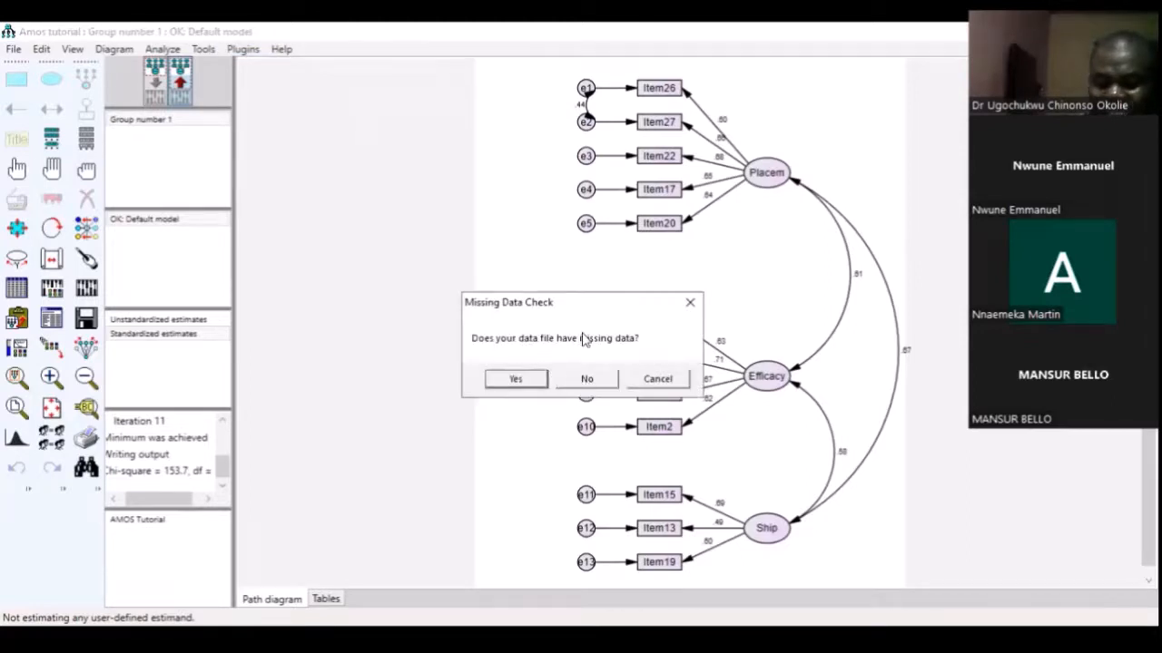
click(586, 379)
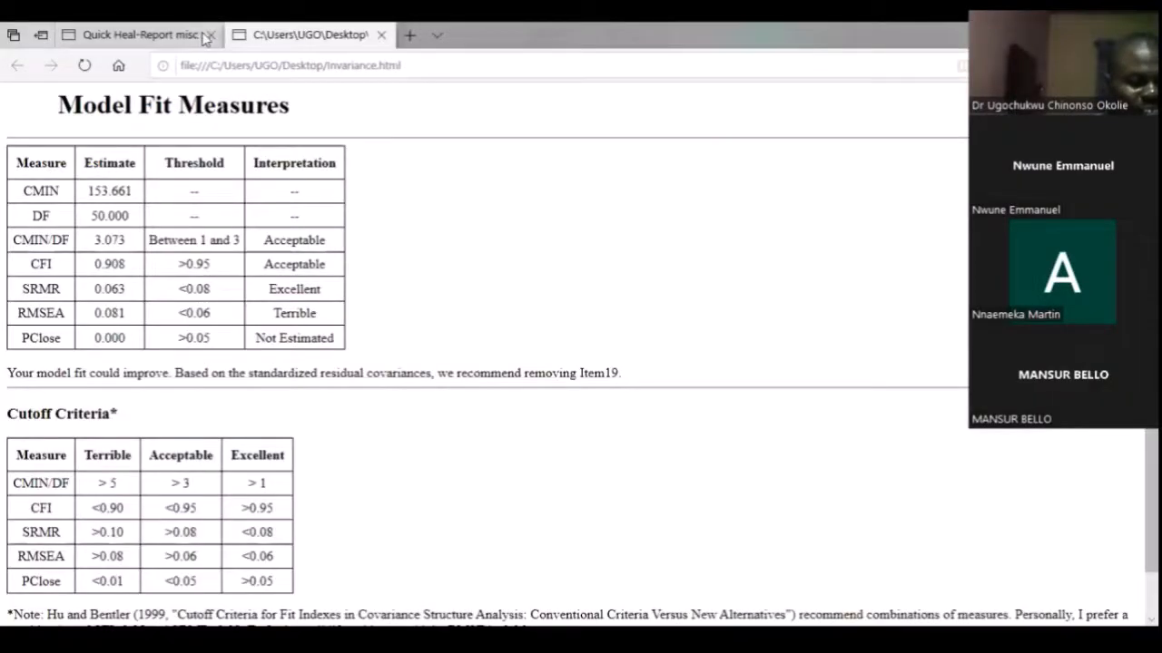
Close the Quick Heal report page and examine the CMIN/DF threshold and interpretation in the Model Fit Measures table
click(211, 36)
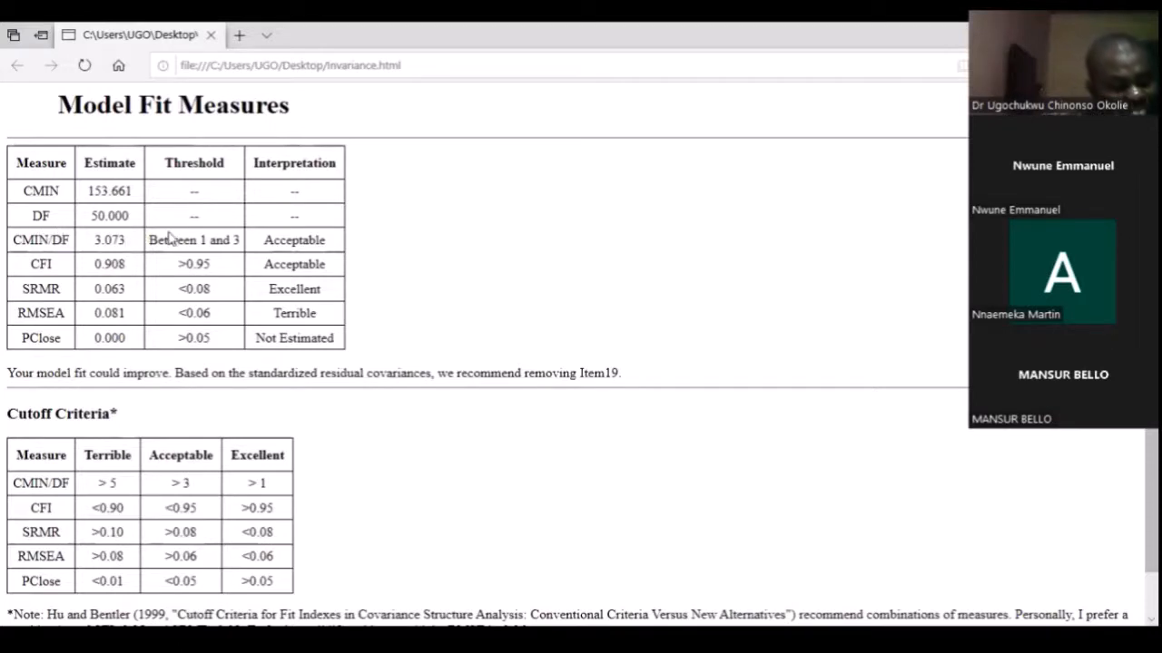
drag(151, 239, 243, 238)
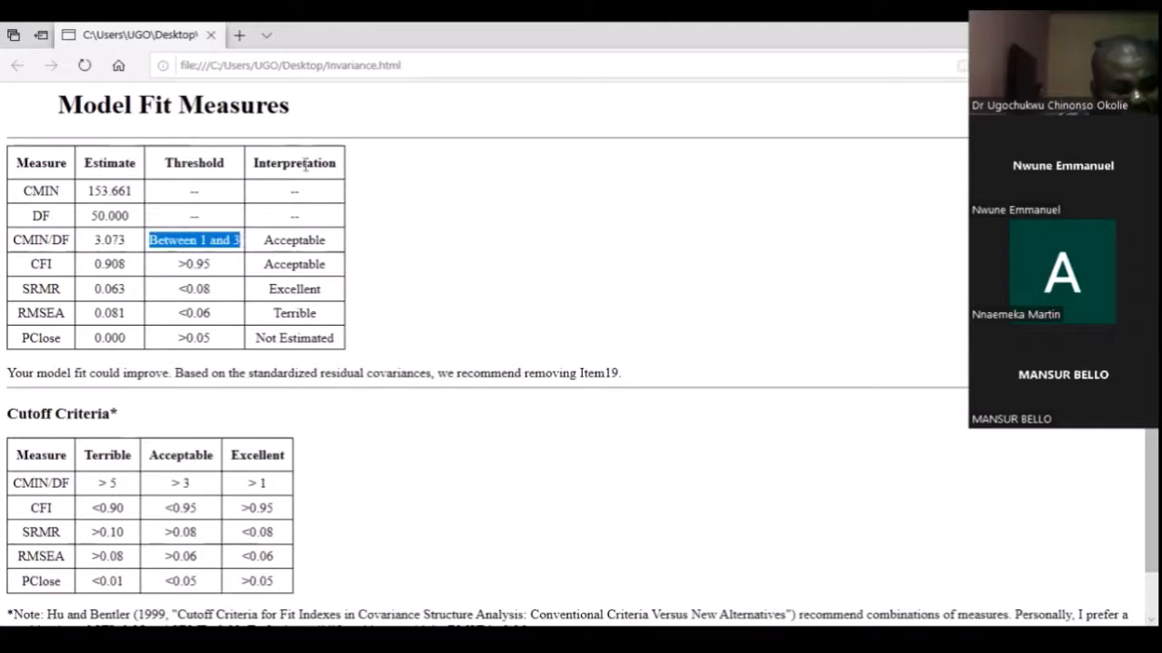
click(332, 245)
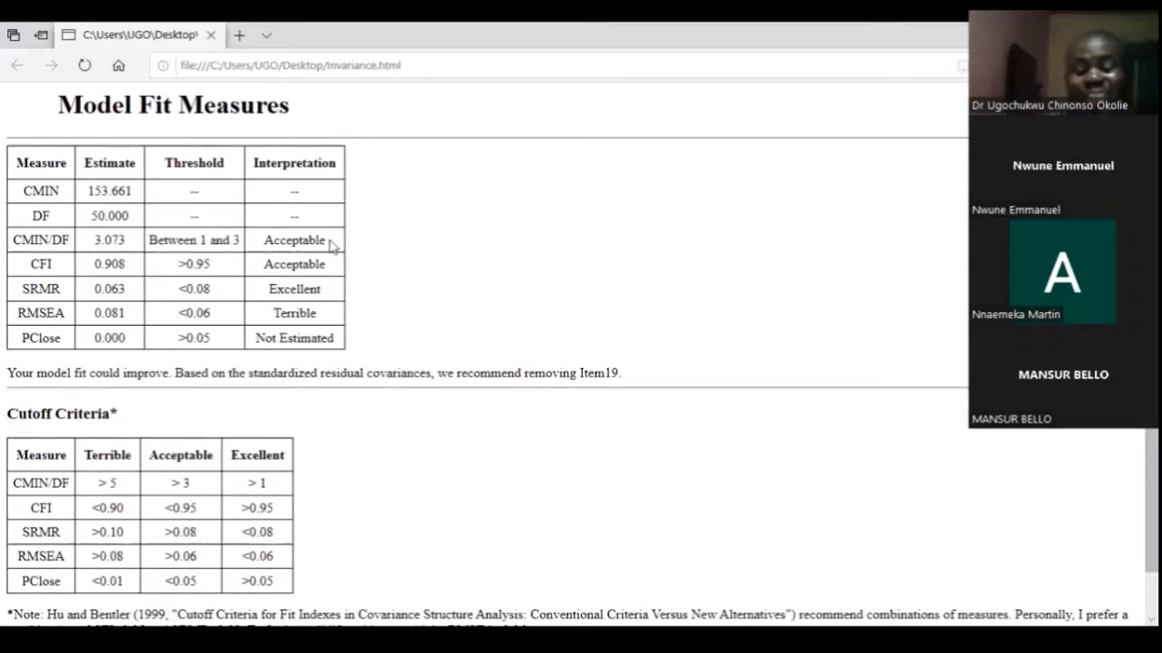